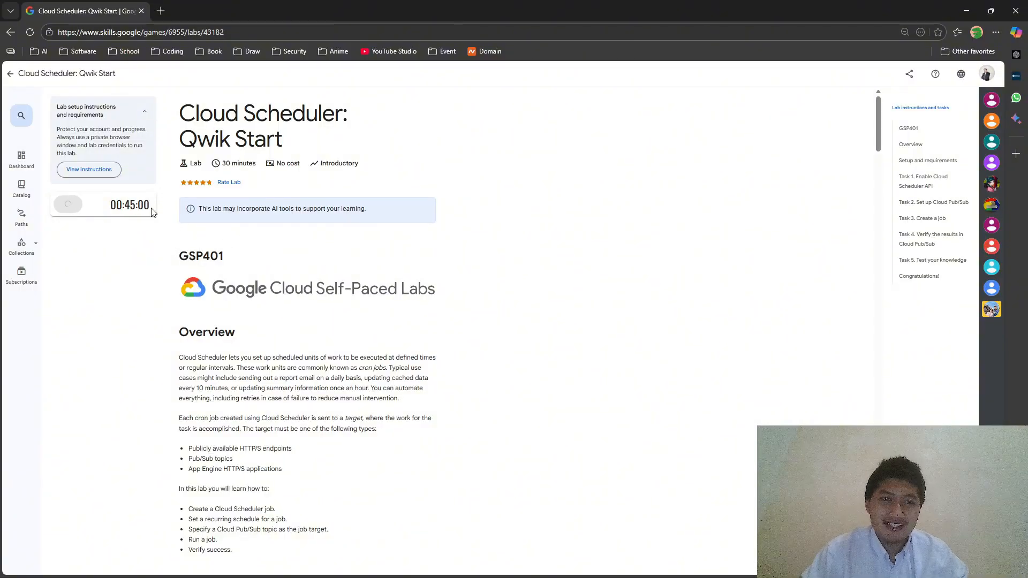
- Open the lab's Google Cloud console link in an InPrivate window
scroll(260, 273, "down", 15)
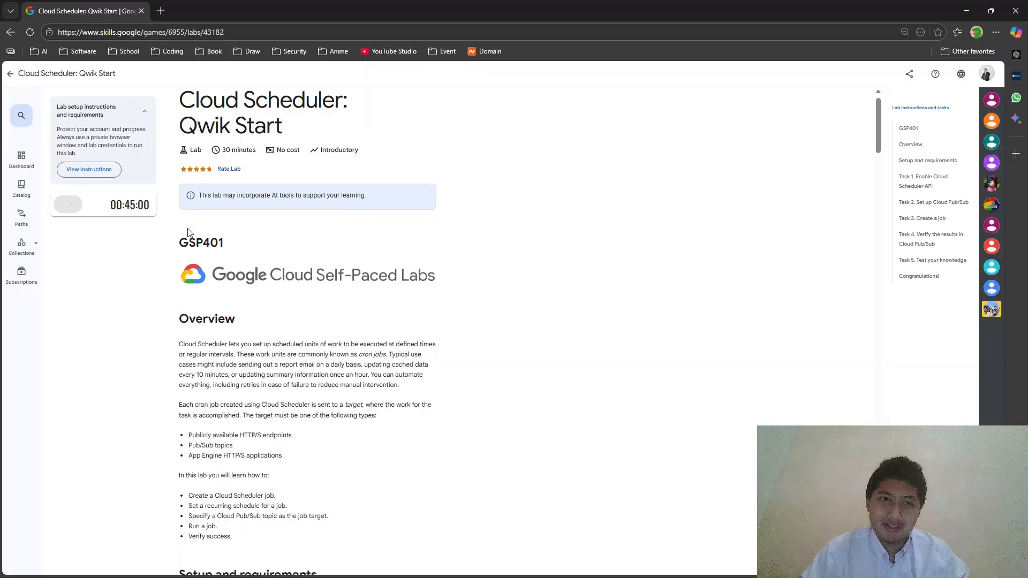
scroll(261, 273, "down", 2)
right_click(105, 271)
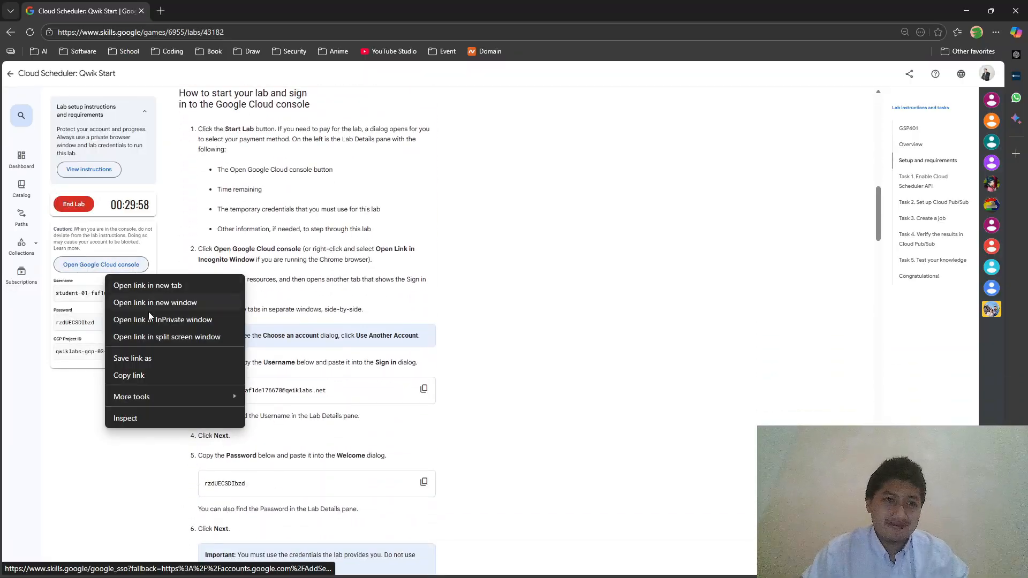
left_click(156, 320)
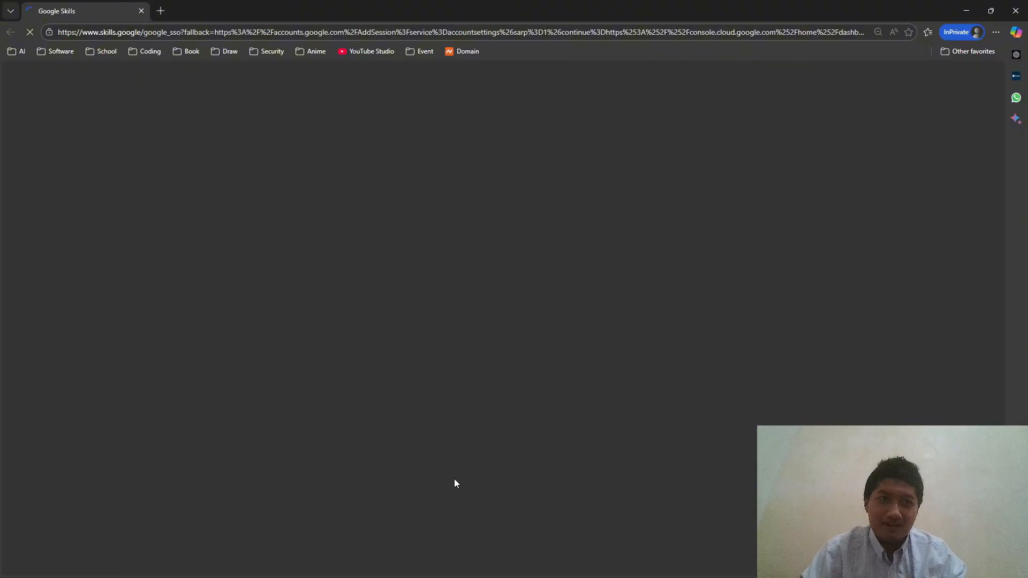
- Copy the gcloud command setting the region to us-west1, then acknowledge the console's welcome notice
key("alt+Tab")
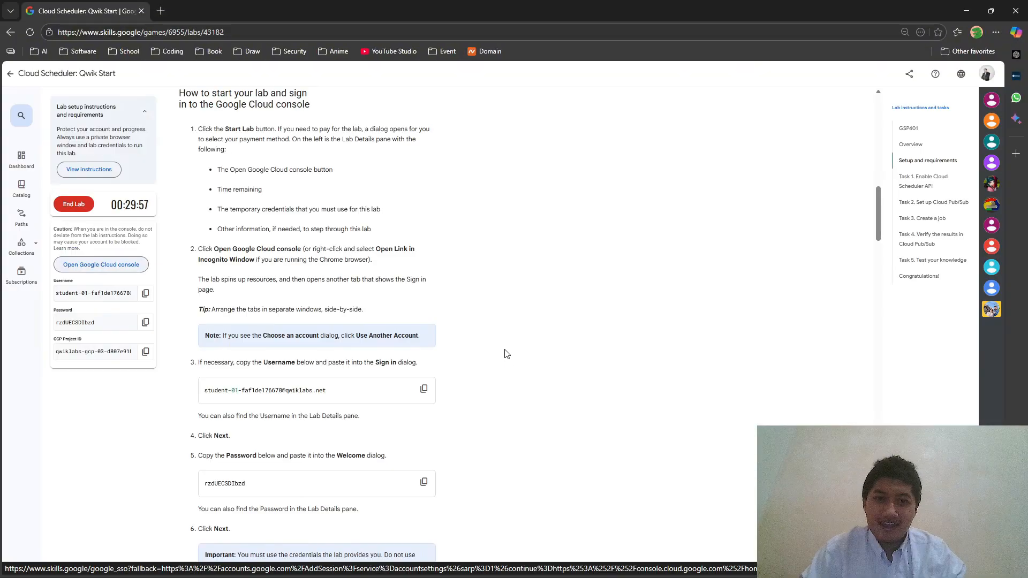
scroll(504, 355, "down", 15)
scroll(282, 345, "up", 5)
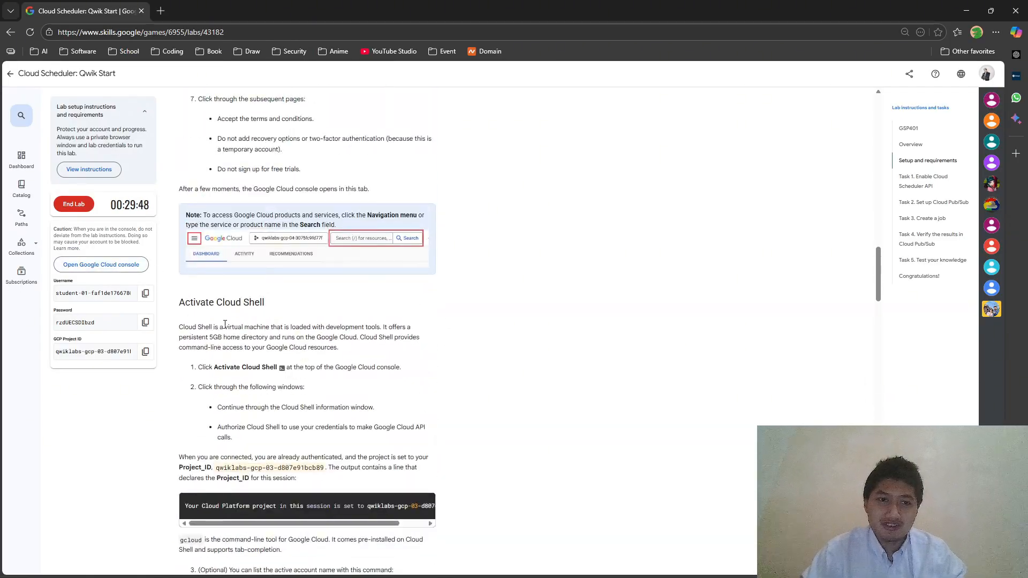
scroll(246, 318, "down", 7)
scroll(252, 316, "down", 6)
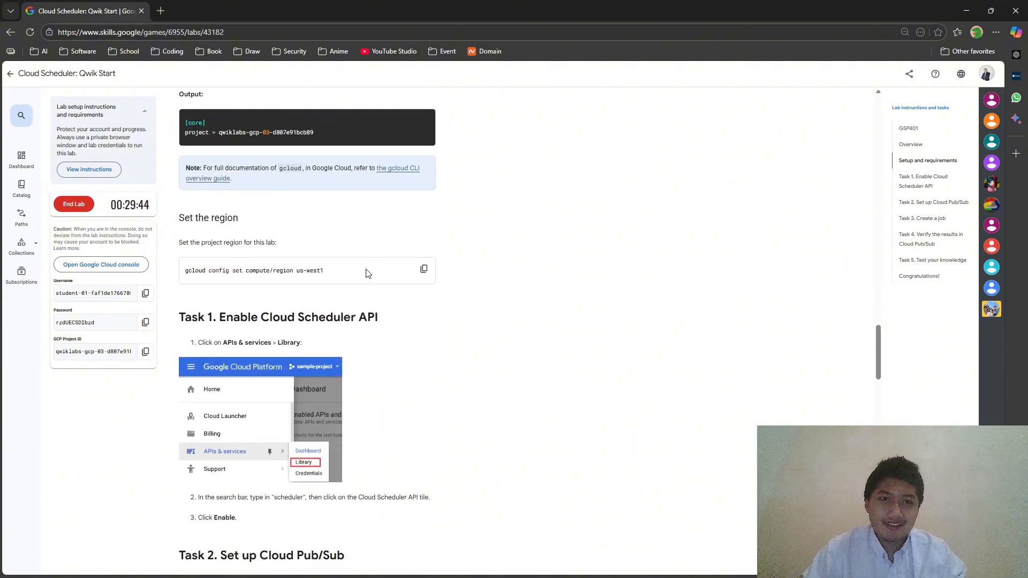
left_click(424, 268)
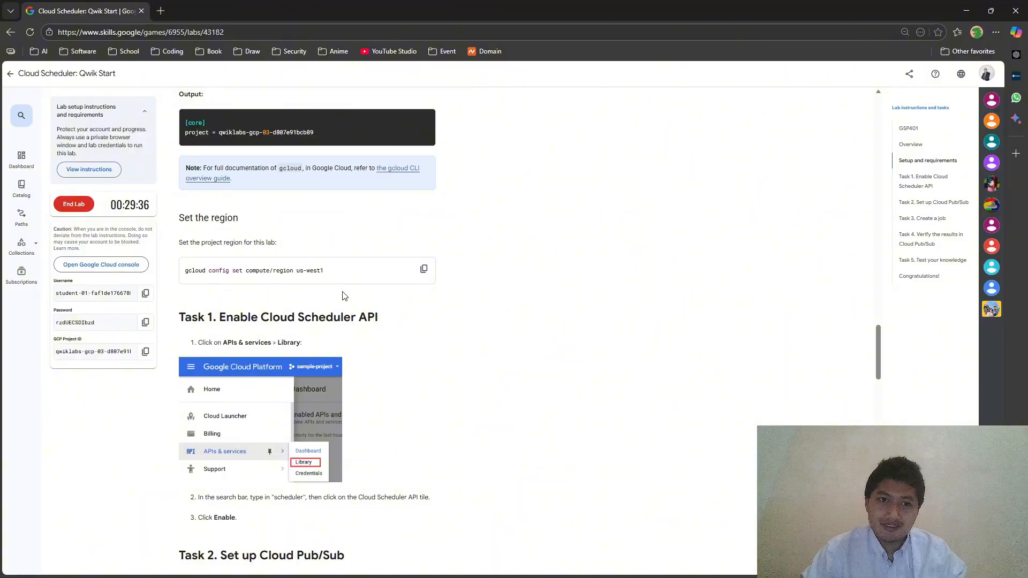
key("alt+Tab")
left_click(525, 442)
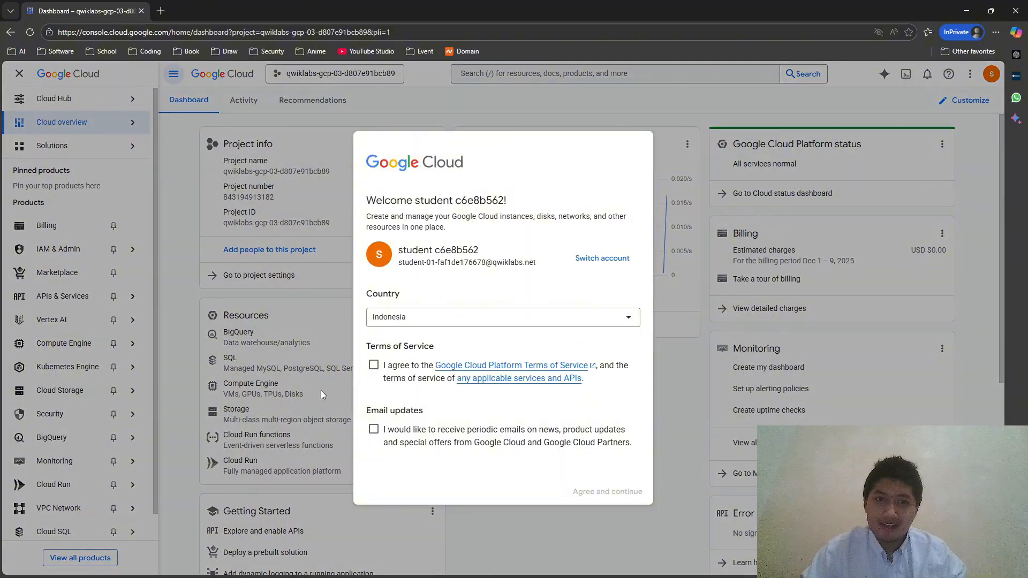
- Accept the Google Cloud terms of service and continue to the console
left_click(399, 369)
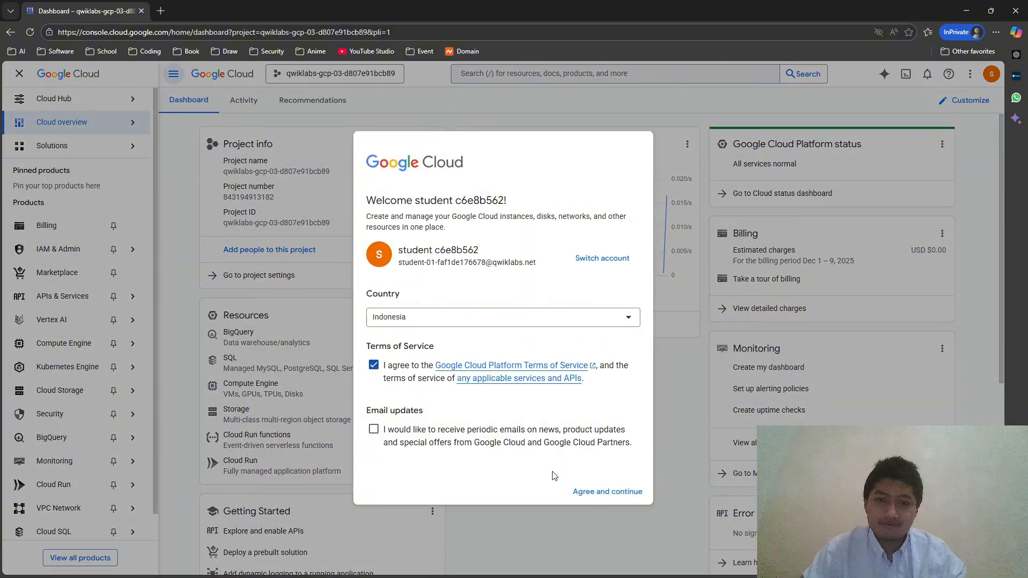
left_click(576, 491)
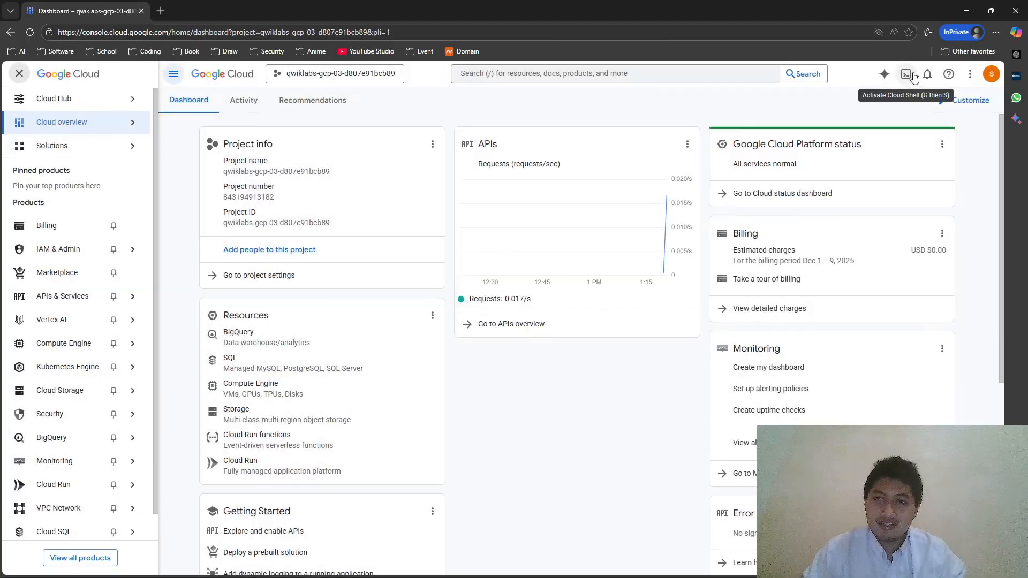
key("alt+Tab")
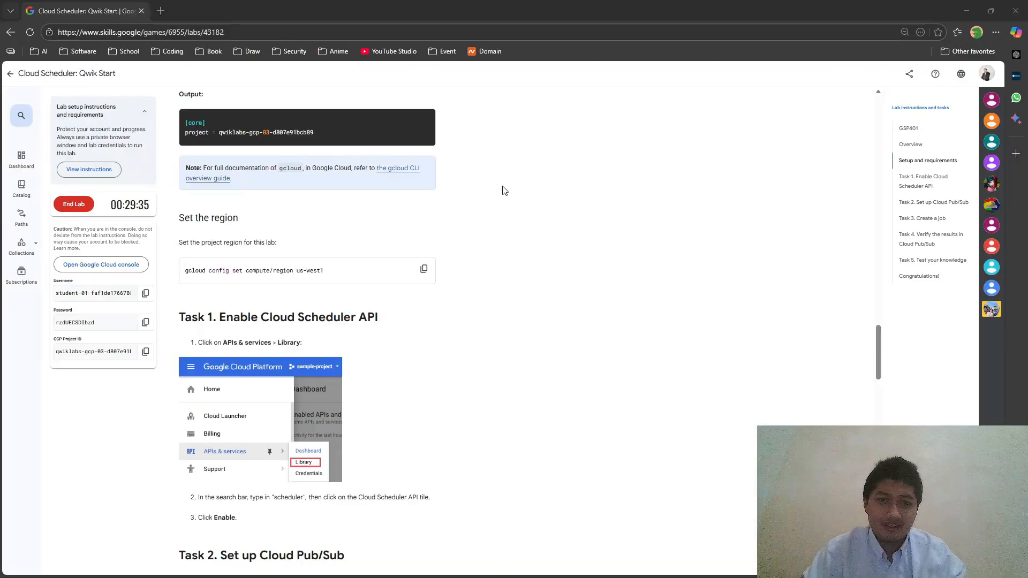
- Recopy the us-west1 region command and authorise Cloud Shell with the lab credentials
left_click(424, 269)
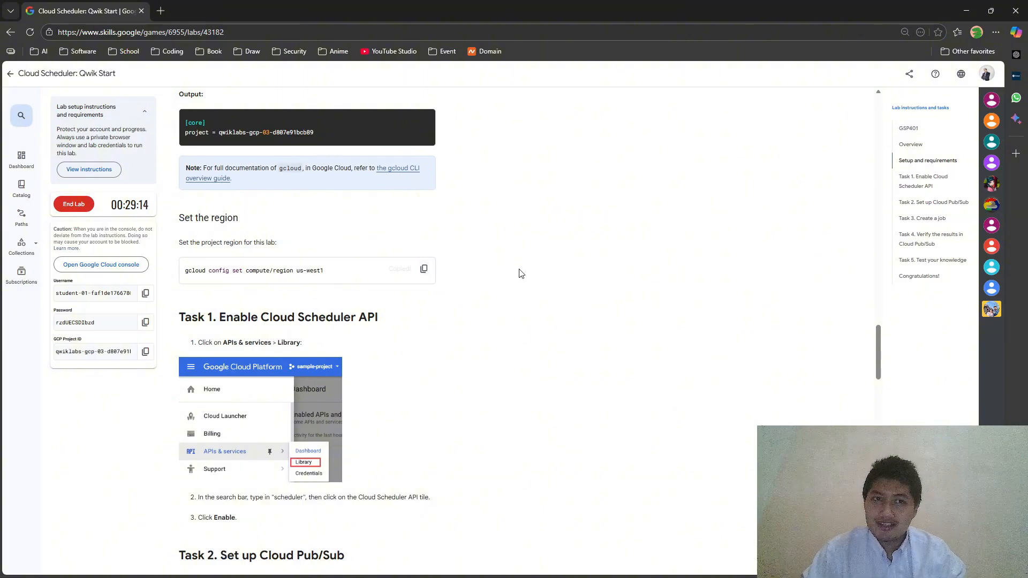
key("alt+Tab")
left_click(692, 447)
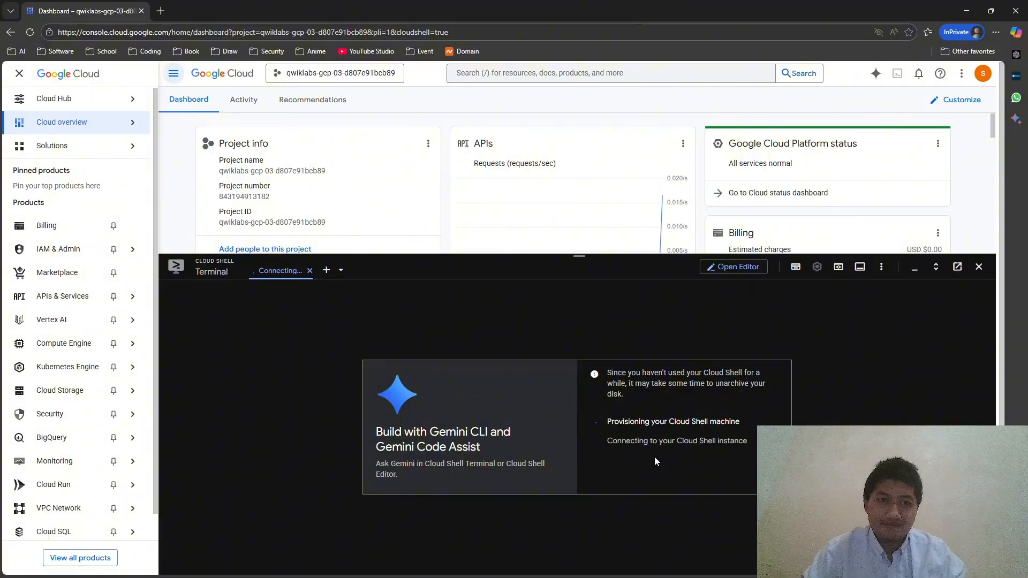
- Review the lab instructions, zoom the page, and return once Cloud Shell has connected
key("alt+Tab")
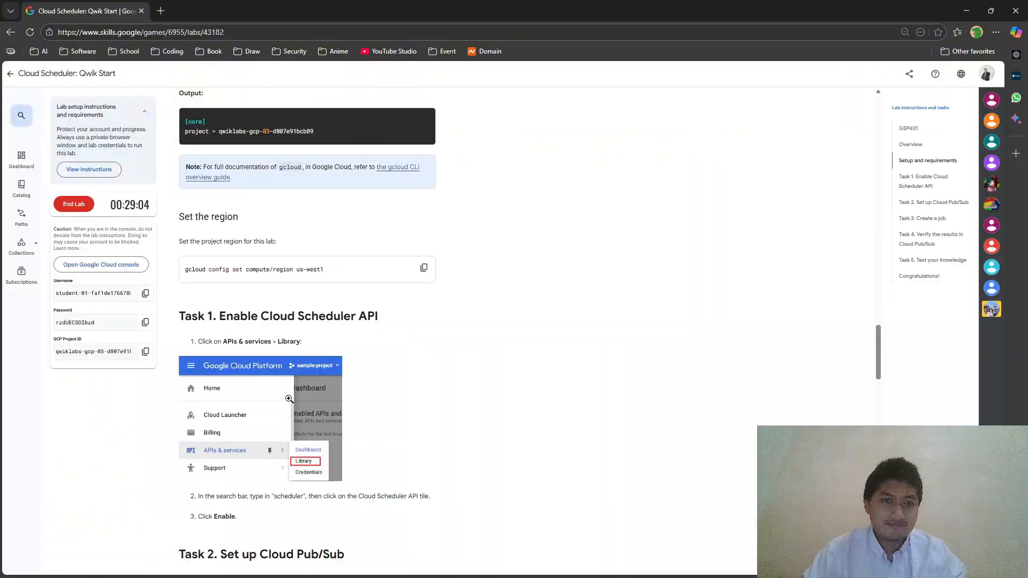
scroll(290, 399, "down", 4)
scroll(290, 399, "up", 20)
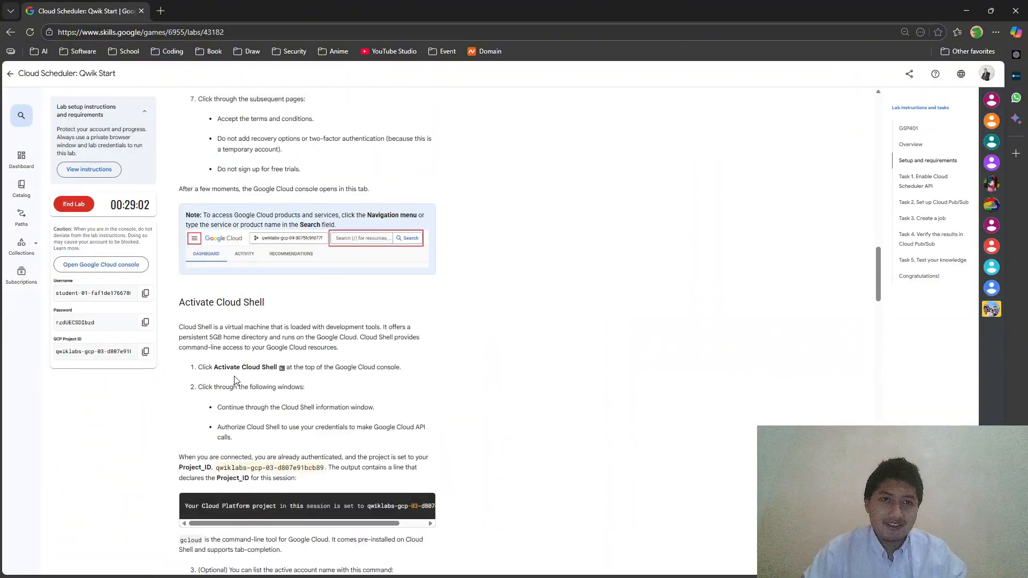
scroll(291, 324, "up", 7)
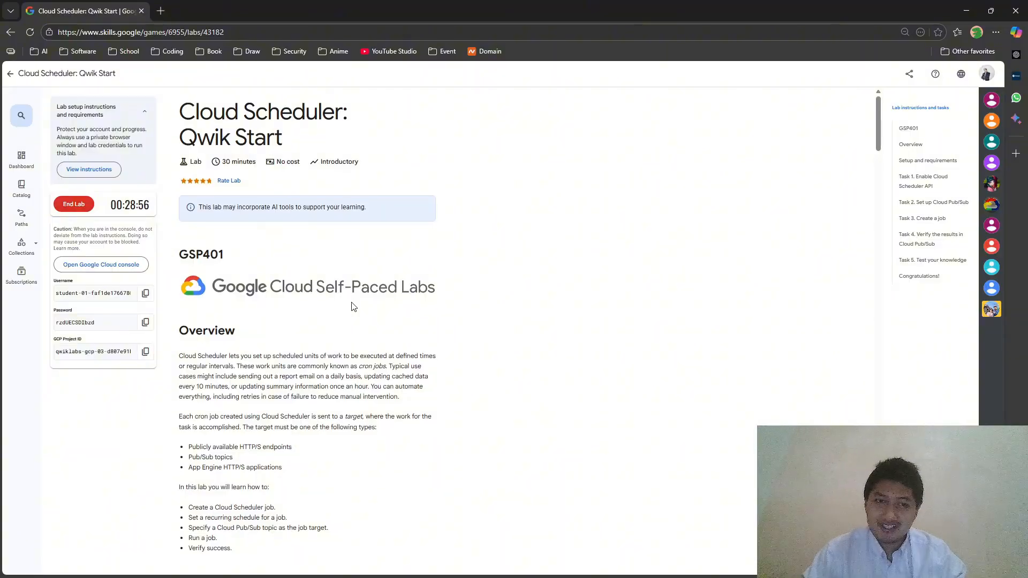
scroll(353, 306, "down", 8)
scroll(256, 230, "up", 3)
scroll(256, 230, "up", 3)
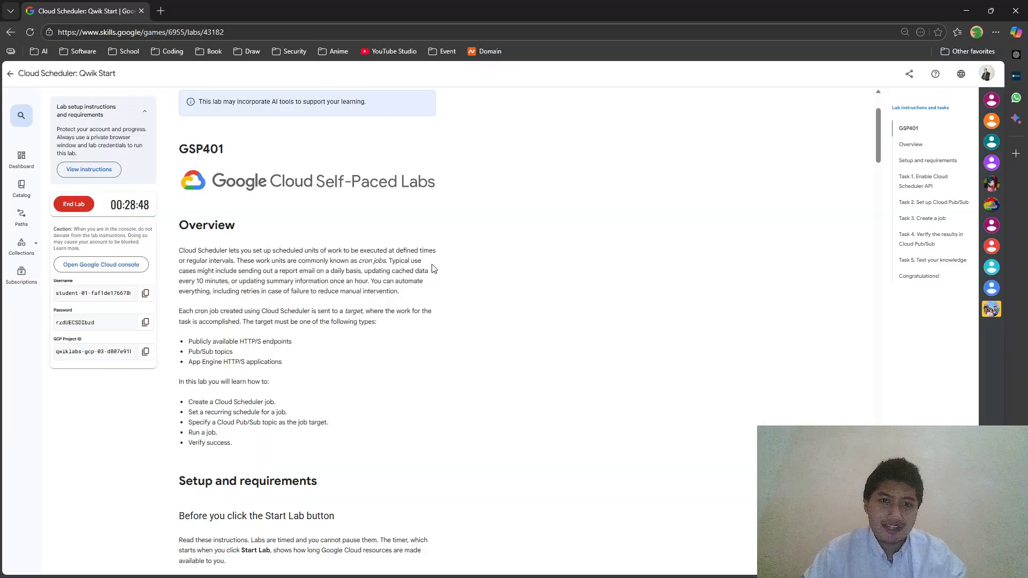
scroll(234, 262, "down", 15)
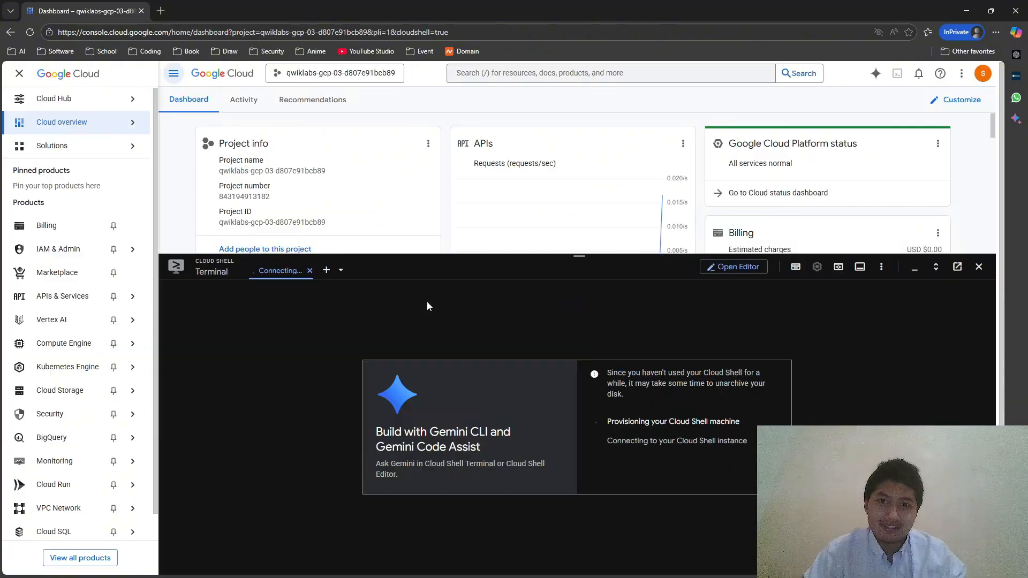
key("alt+Tab")
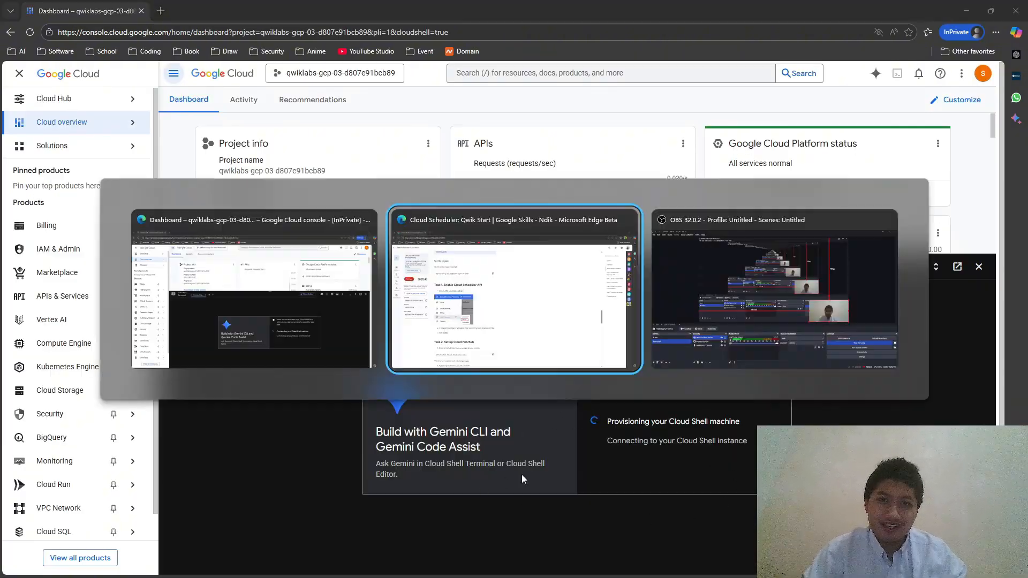
scroll(264, 391, "up", 15)
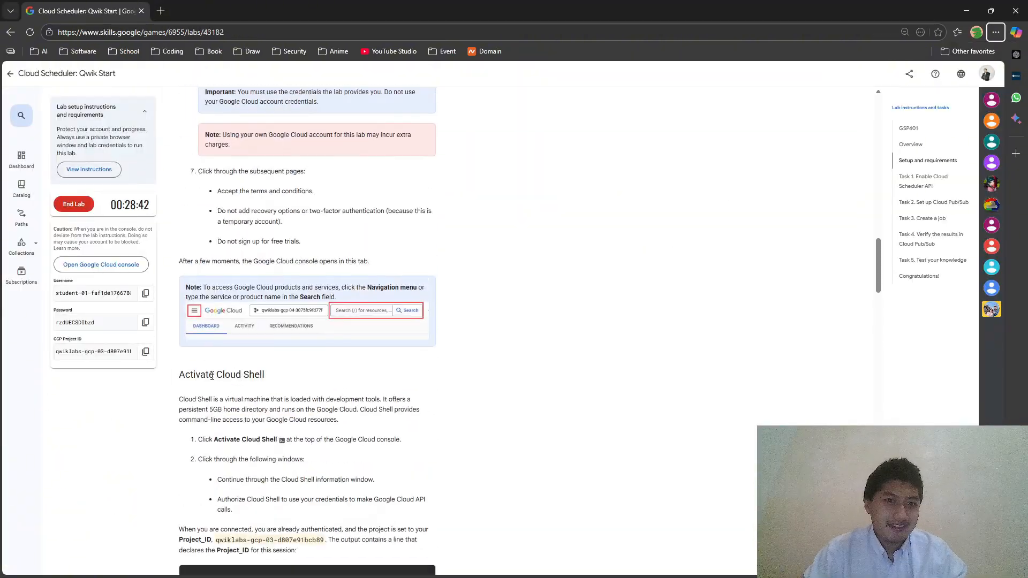
scroll(317, 394, "up", 7)
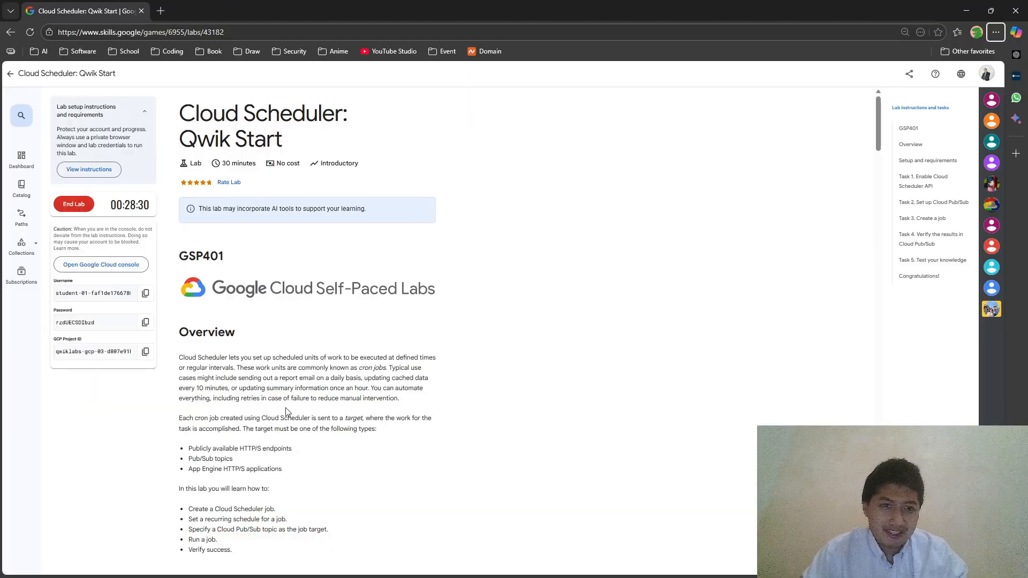
key("ctrl+plus")
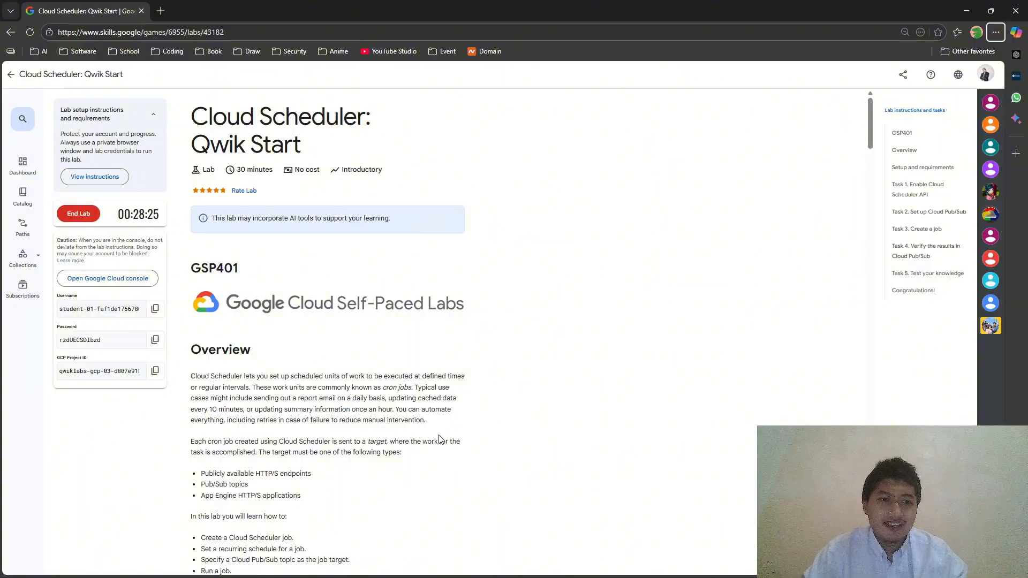
scroll(439, 439, "down", 2)
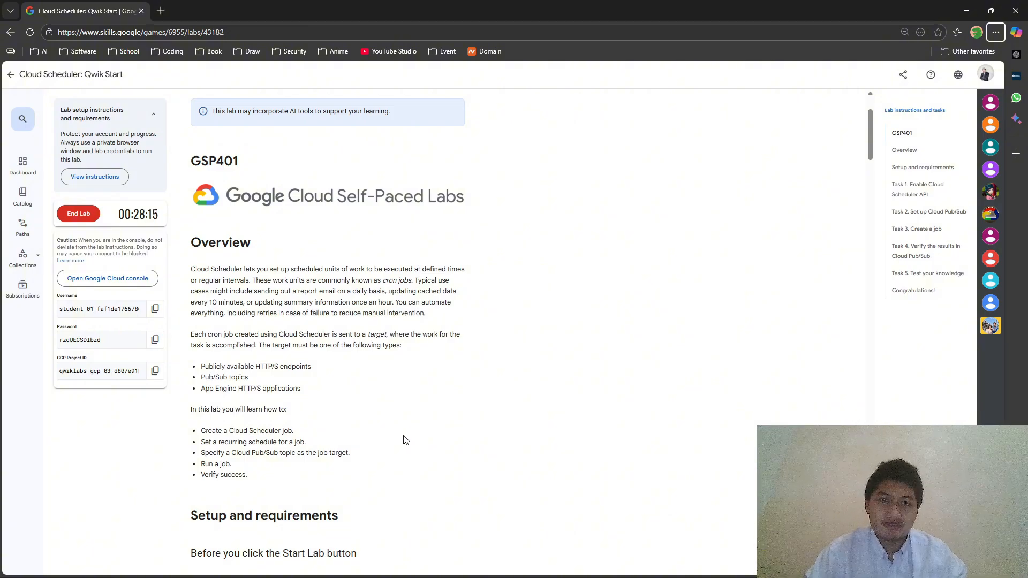
key("alt+Tab")
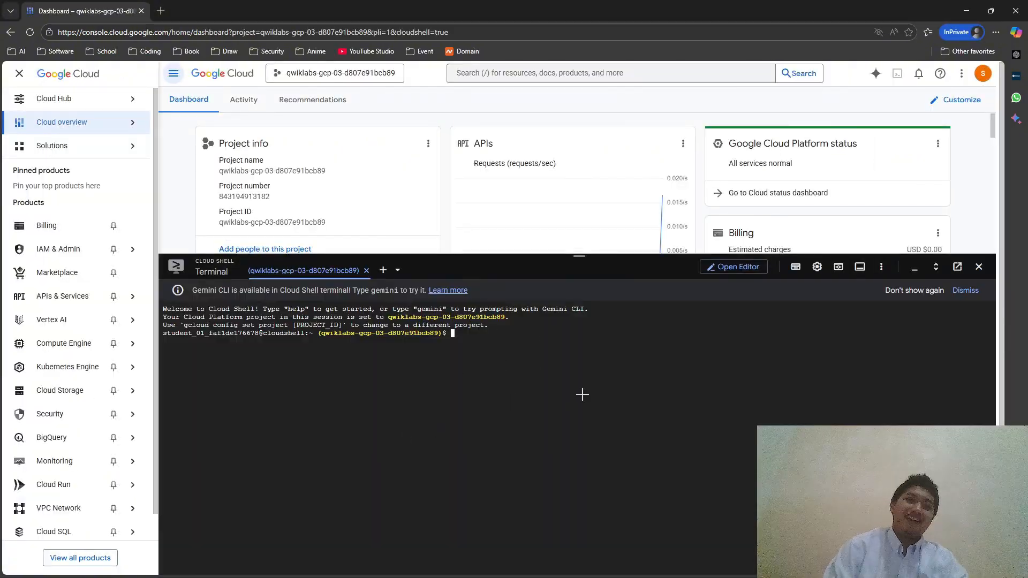
- Run 'gcloud config set compute/region us-west1' in Cloud Shell
key("alt+Tab")
scroll(319, 264, "up", 2)
double_click(290, 124)
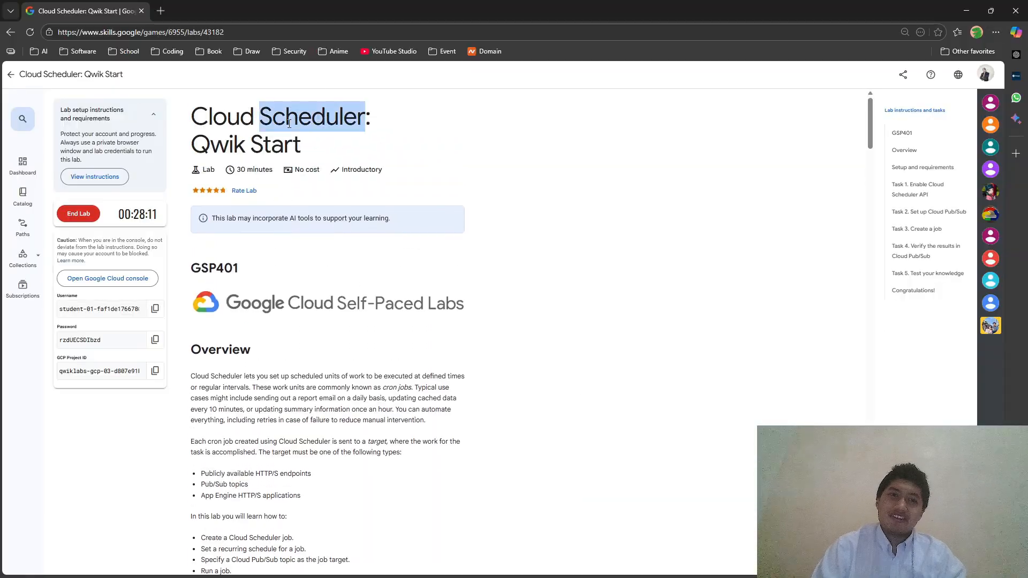
key("alt+Tab")
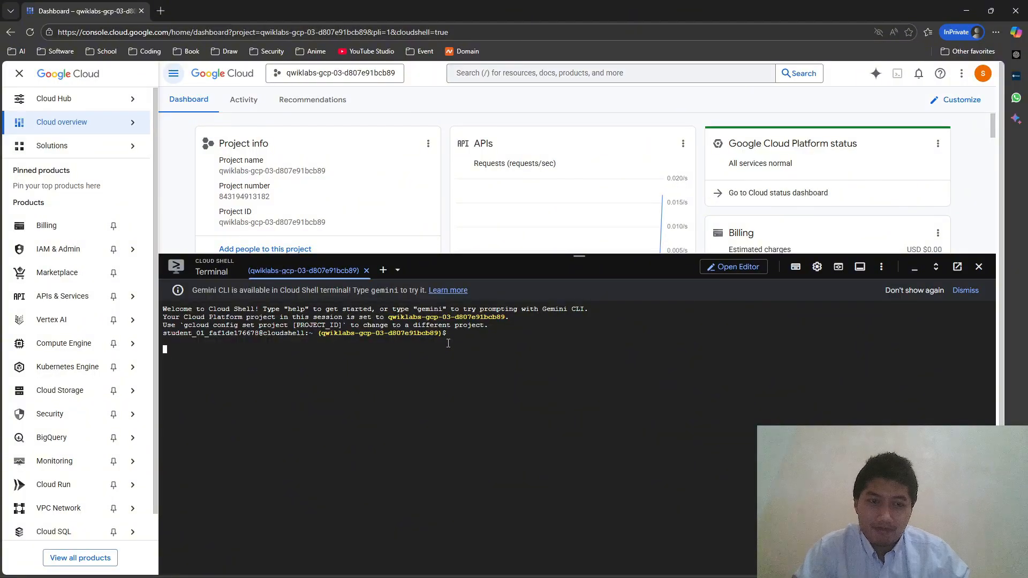
key("alt+Tab")
scroll(311, 360, "down", 15)
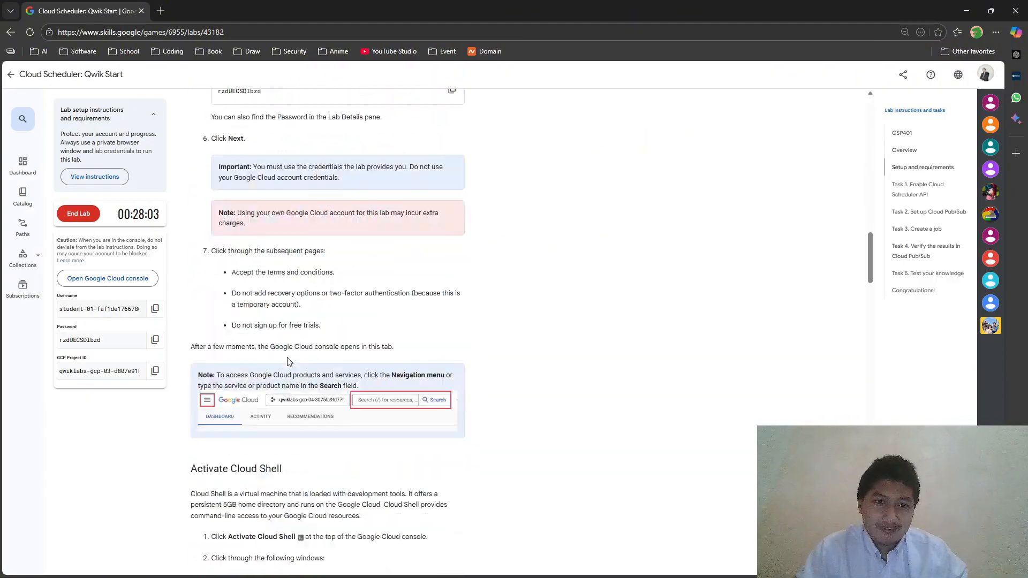
scroll(311, 361, "down", 15)
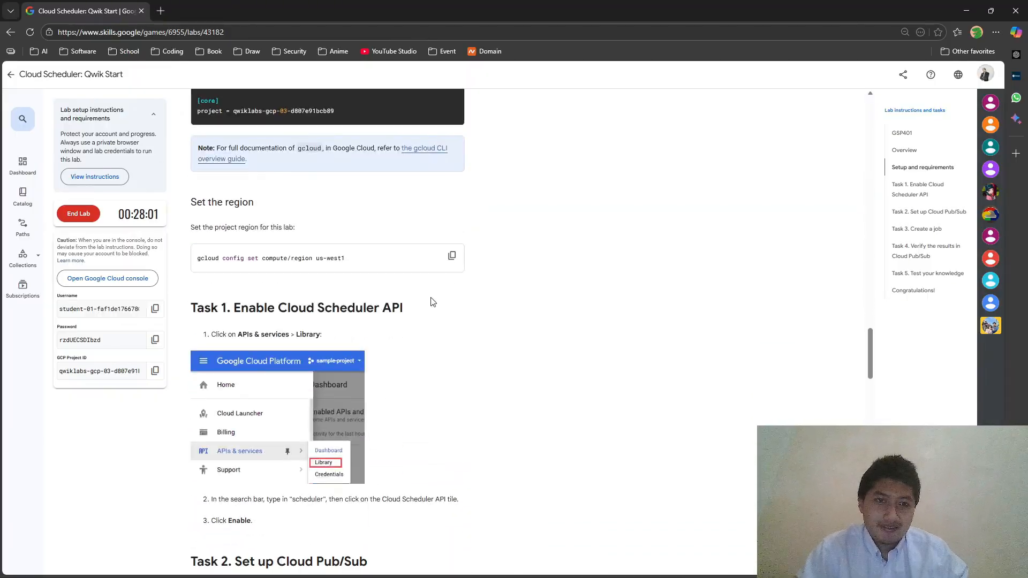
left_click(450, 255)
key("alt+Tab")
key("ctrl+v")
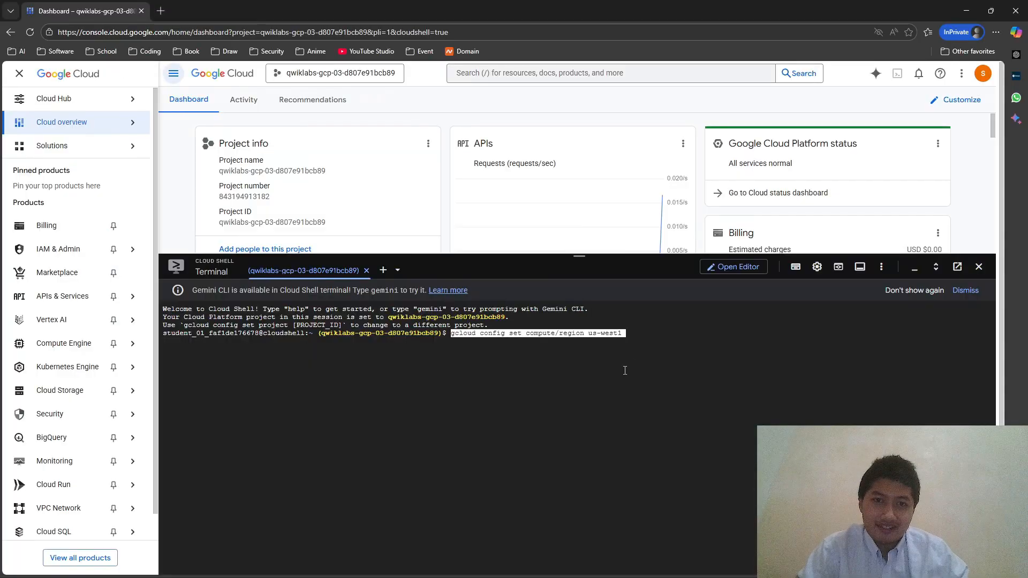
key("Return")
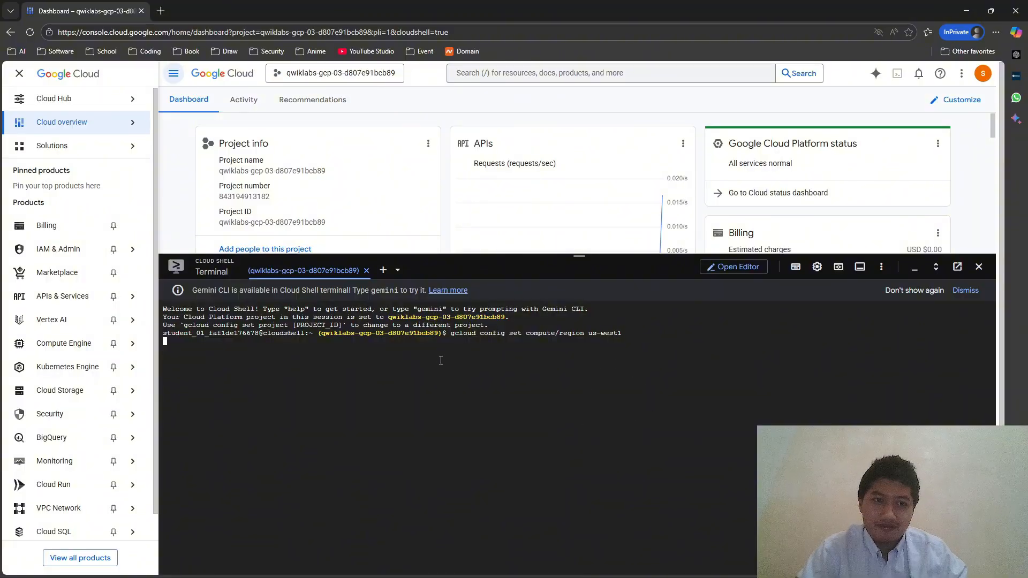
- Select the Cloud Scheduler API heading text in the lab instructions to copy it
key("alt+Tab")
scroll(393, 396, "down", 3)
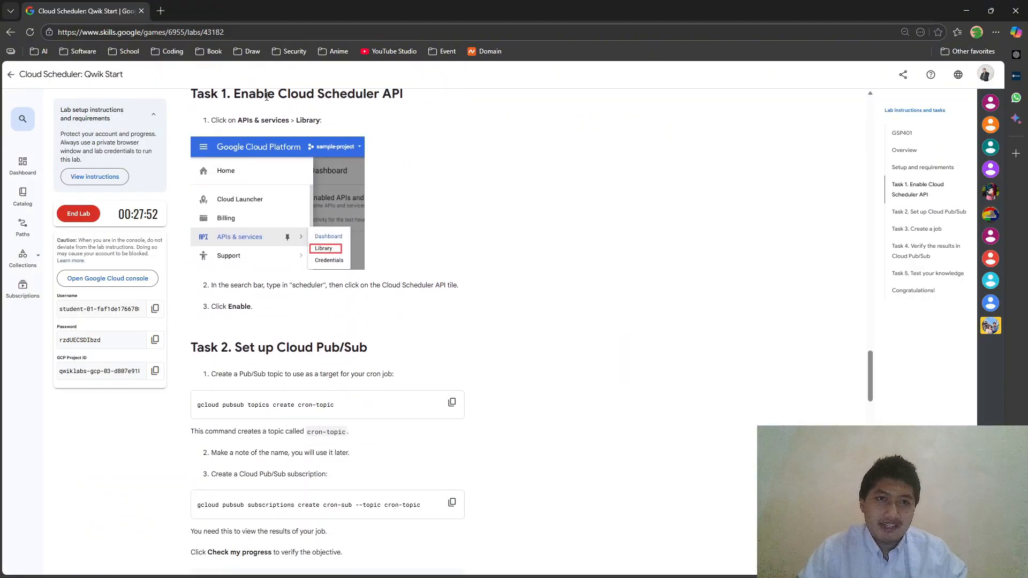
left_click_drag(276, 97, 403, 124)
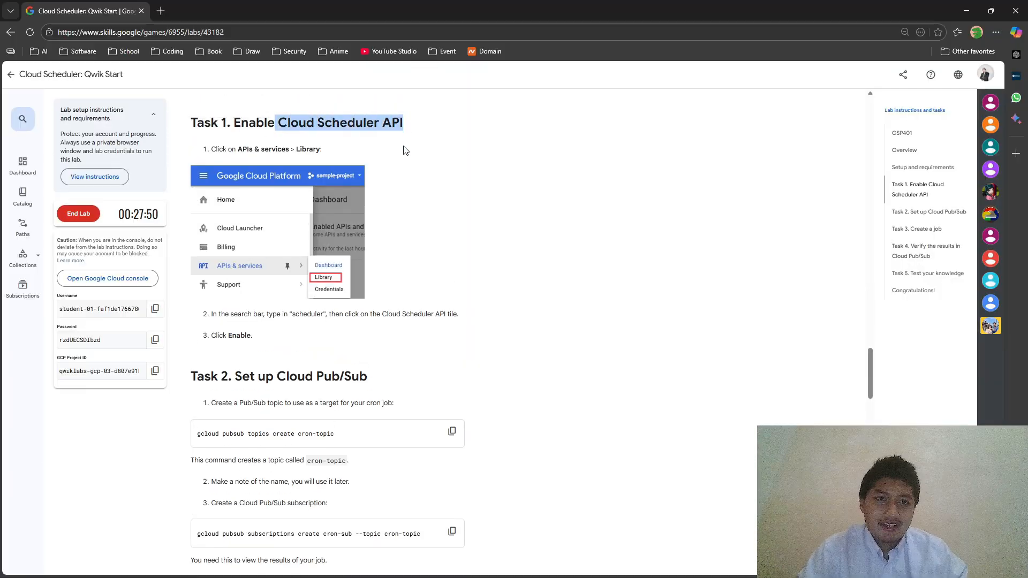
key("alt+Tab")
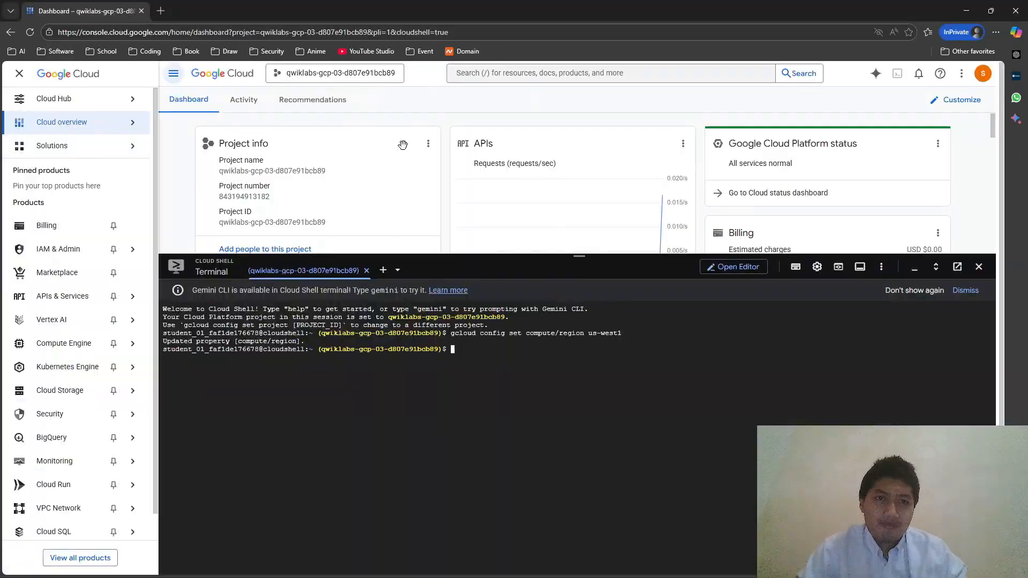
- Search the console for Cloud Scheduler API and enable it
left_click(538, 70)
key("ctrl+v")
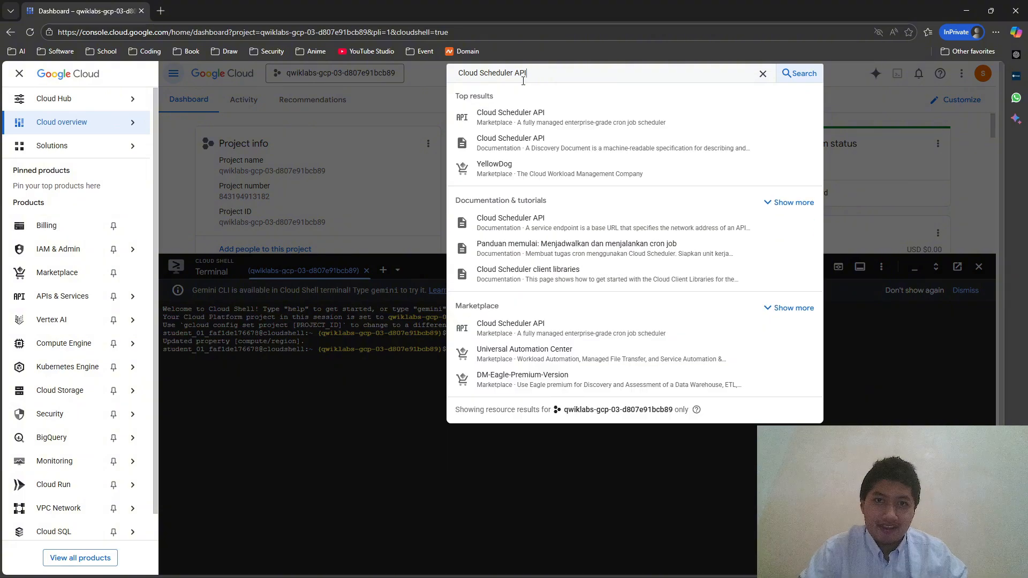
left_click(533, 117)
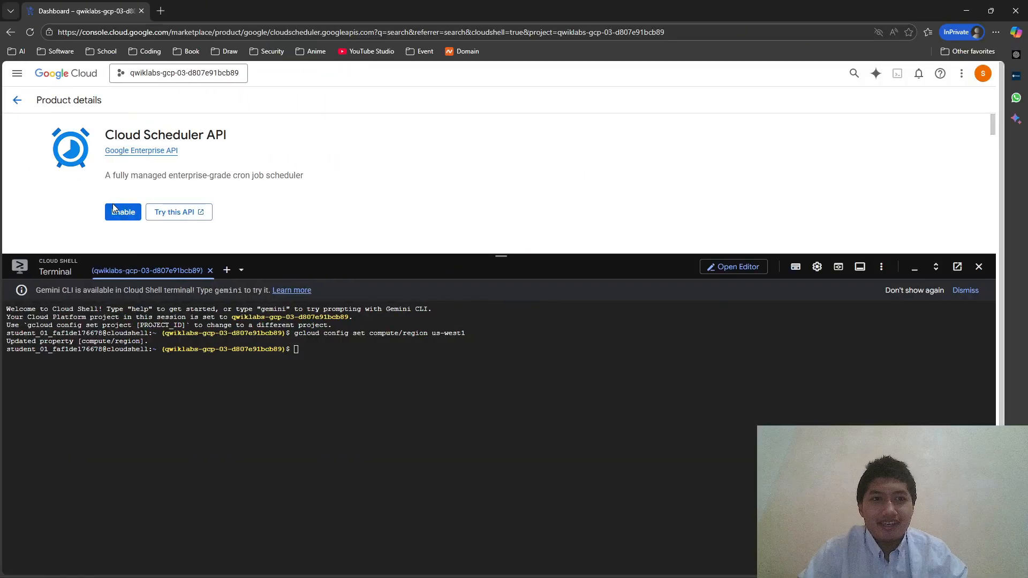
left_click(119, 213)
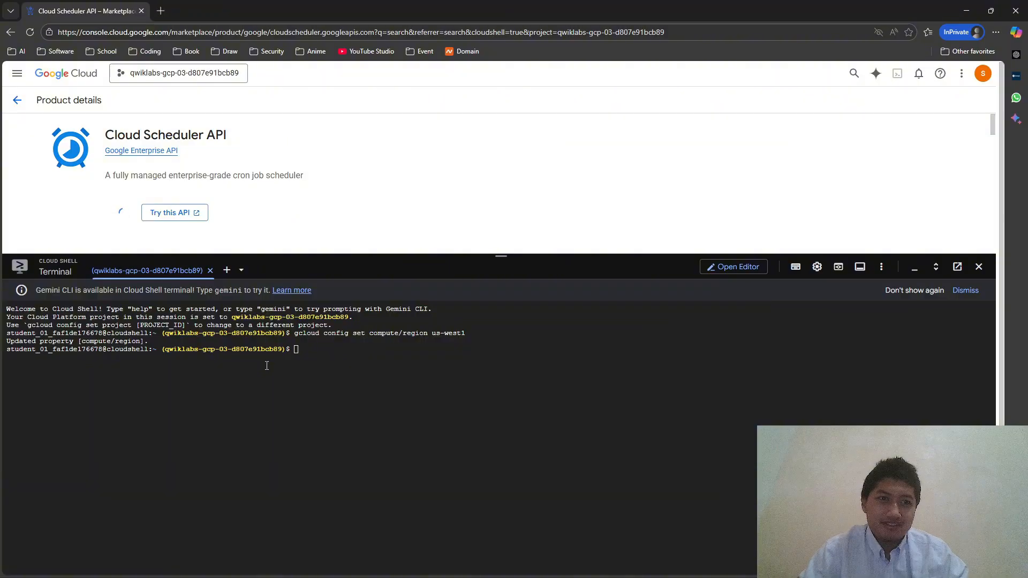
- Copy the command that creates the Pub/Sub topic cron-topic from the lab instructions
key("alt+Tab")
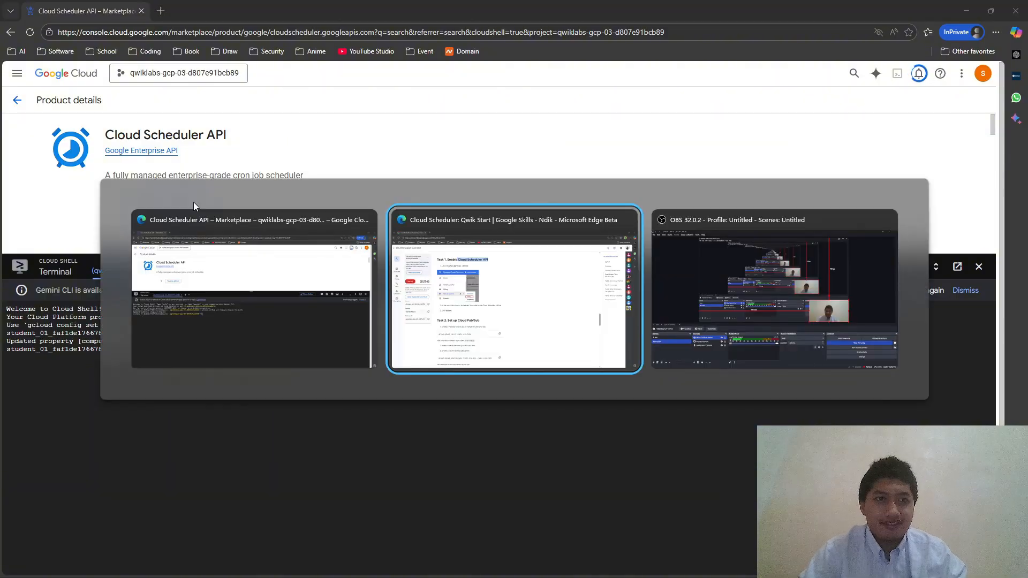
scroll(254, 162, "up", 15)
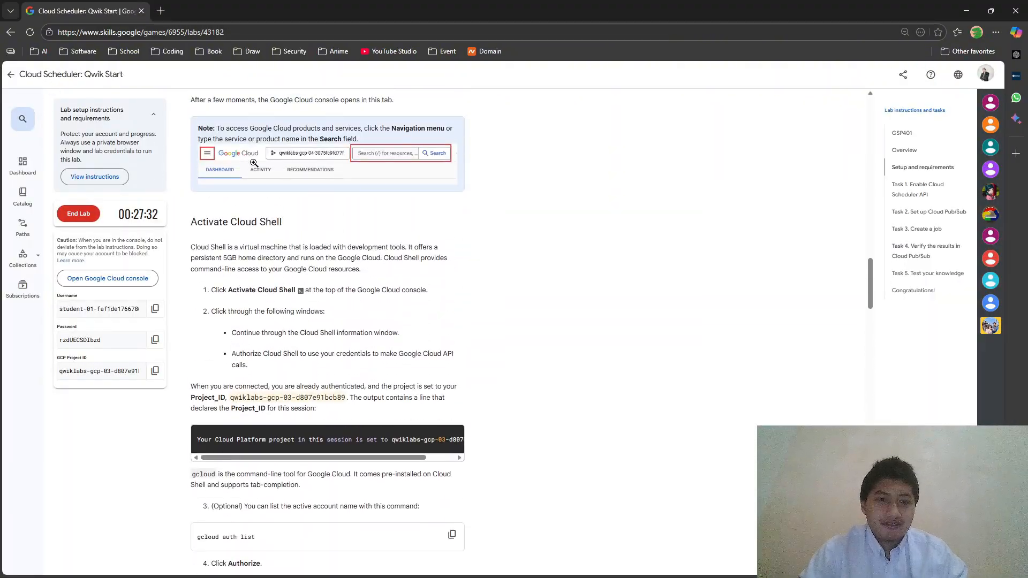
scroll(254, 163, "down", 15)
key("alt+Tab")
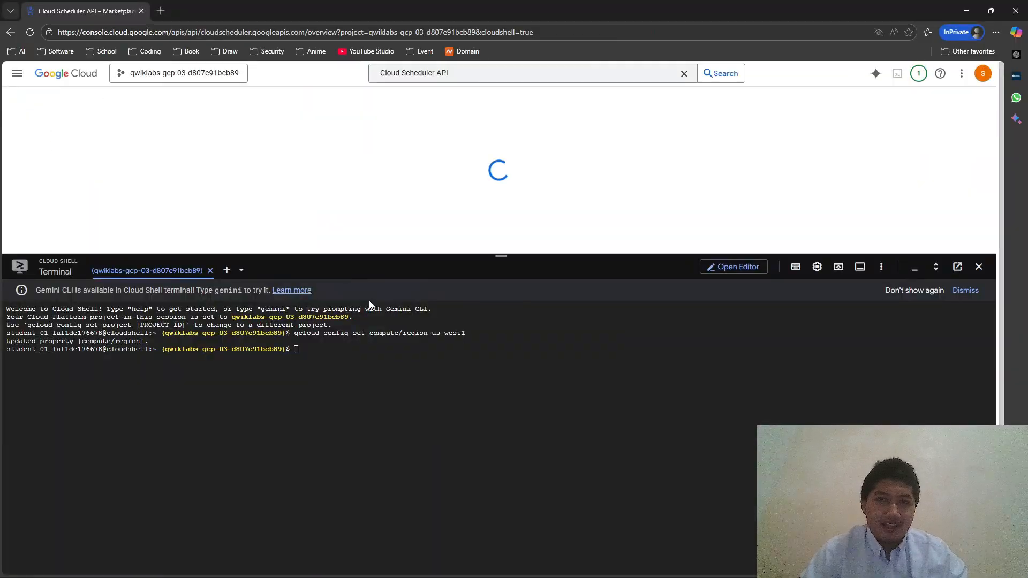
key("alt+Tab")
scroll(310, 274, "down", 6)
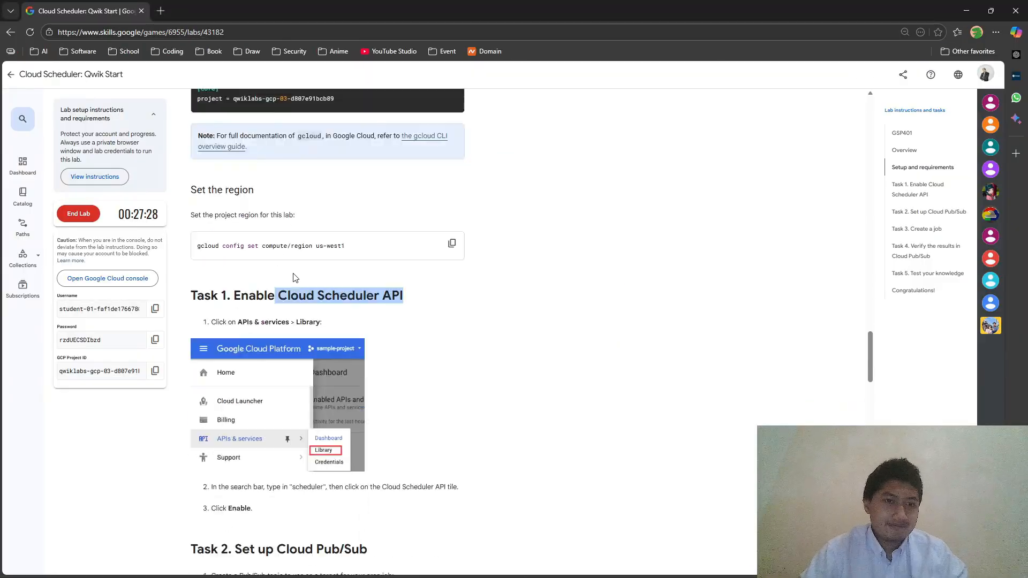
scroll(329, 285, "down", 2)
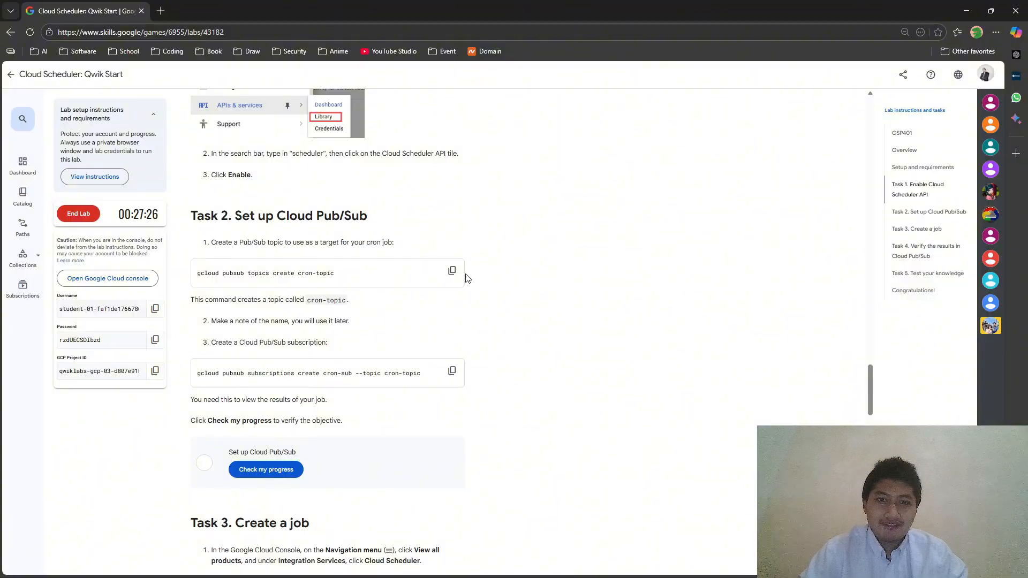
left_click(452, 270)
key("alt+Tab")
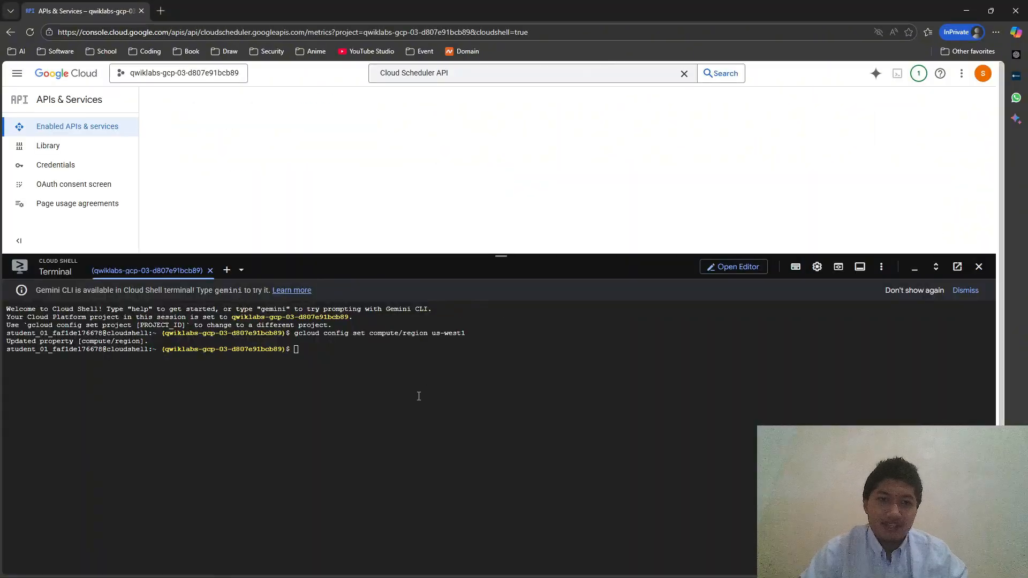
- Create the Pub/Sub topic cron-topic and subscription cron-sub in Cloud Shell
key("ctrl+v")
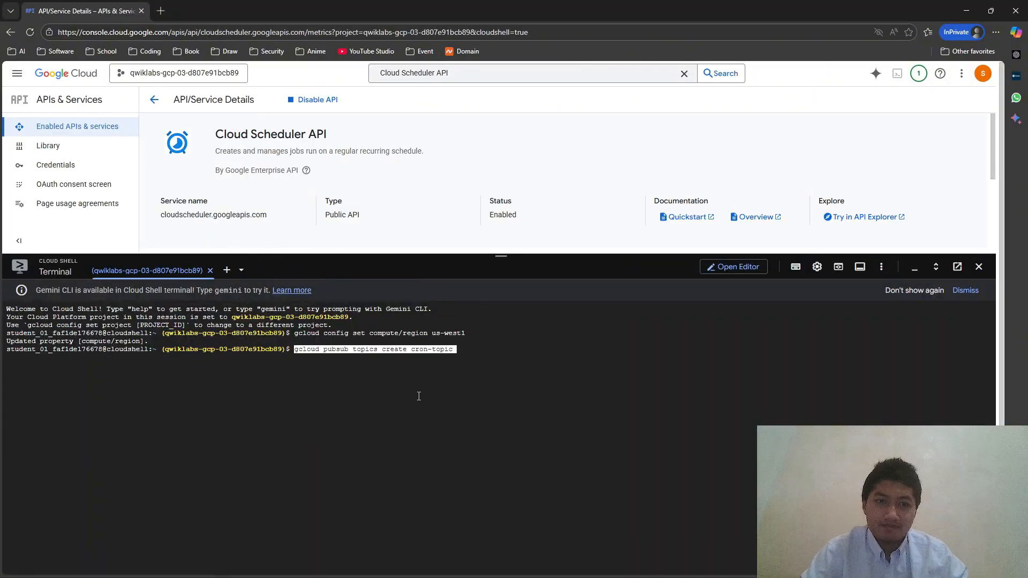
key("Return")
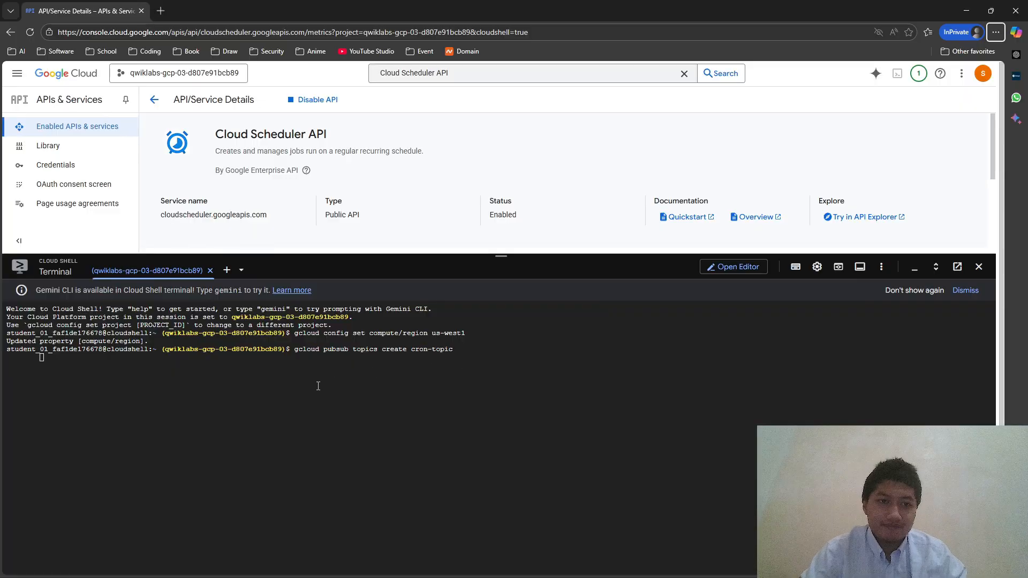
key("alt+Tab")
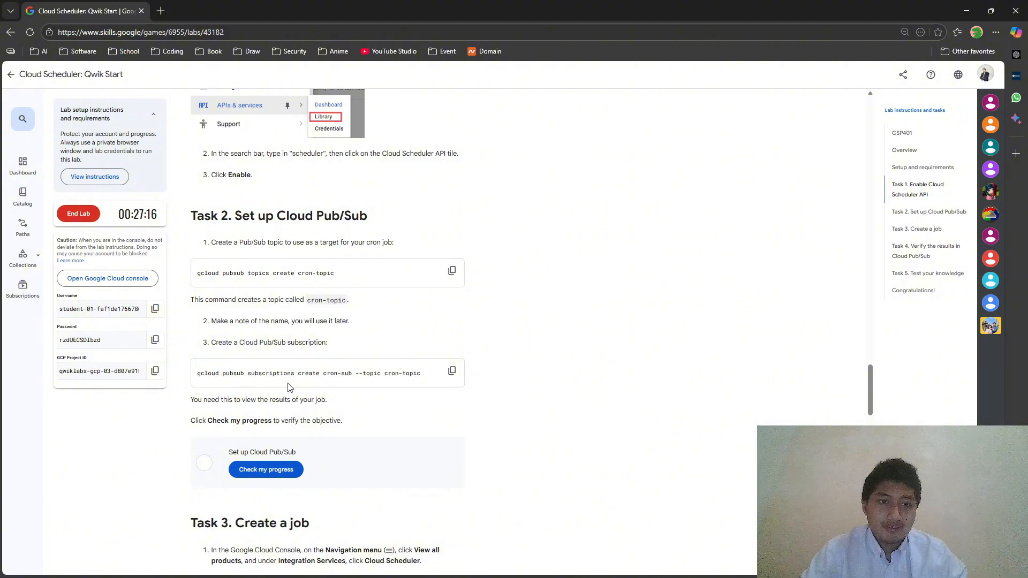
left_click(452, 371)
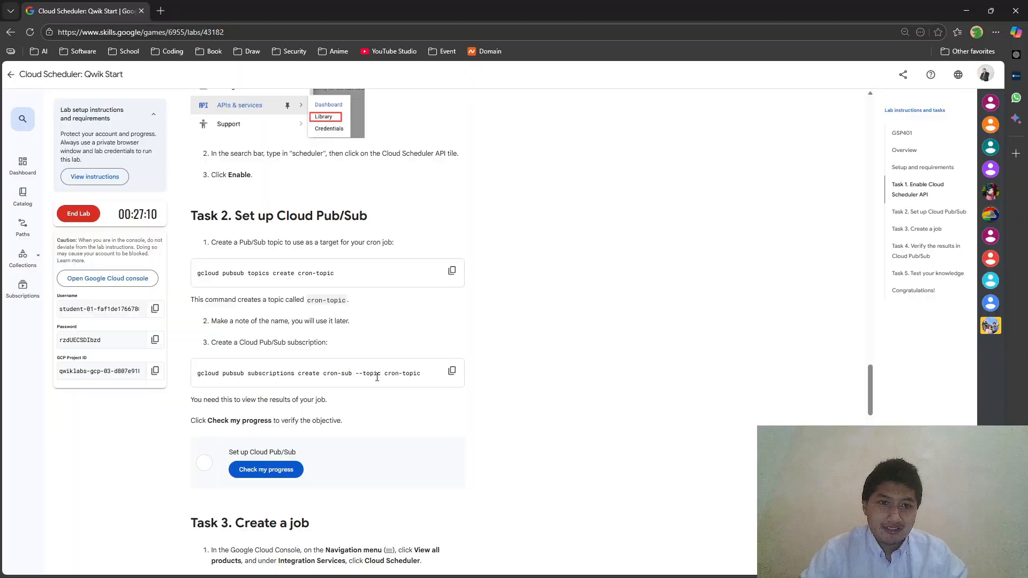
scroll(370, 389, "down", 3)
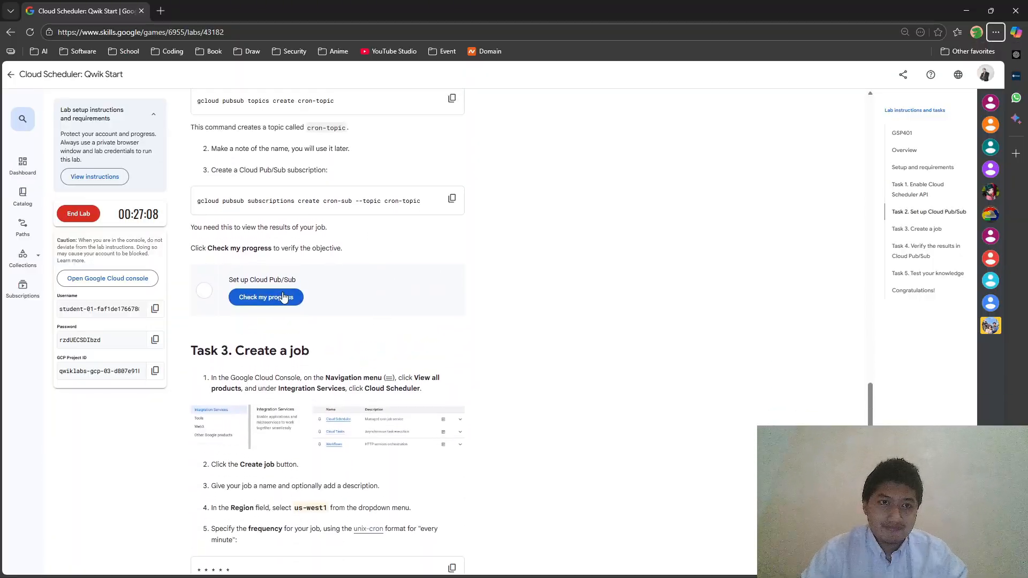
scroll(284, 298, "up", 1)
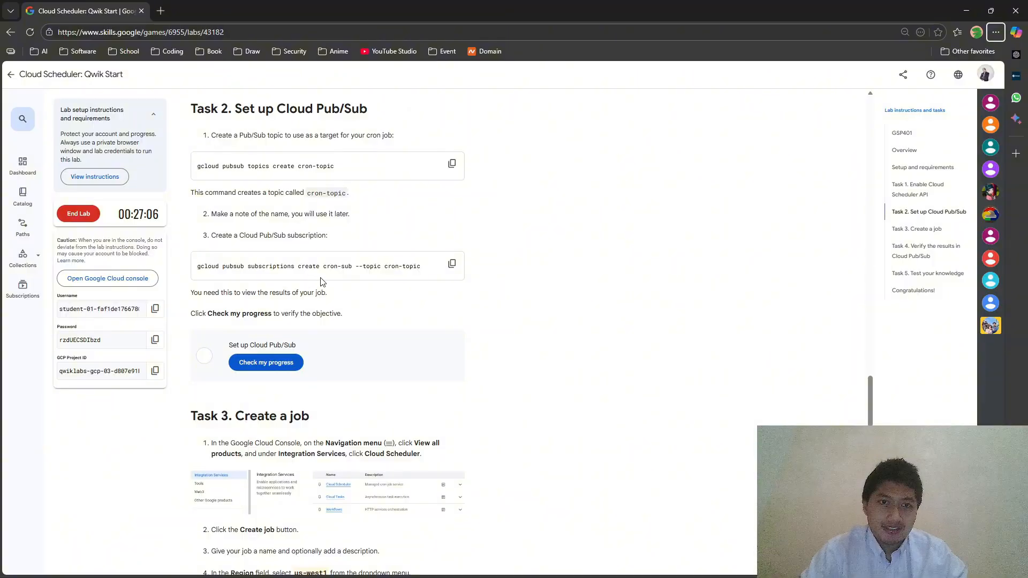
key("alt+Tab")
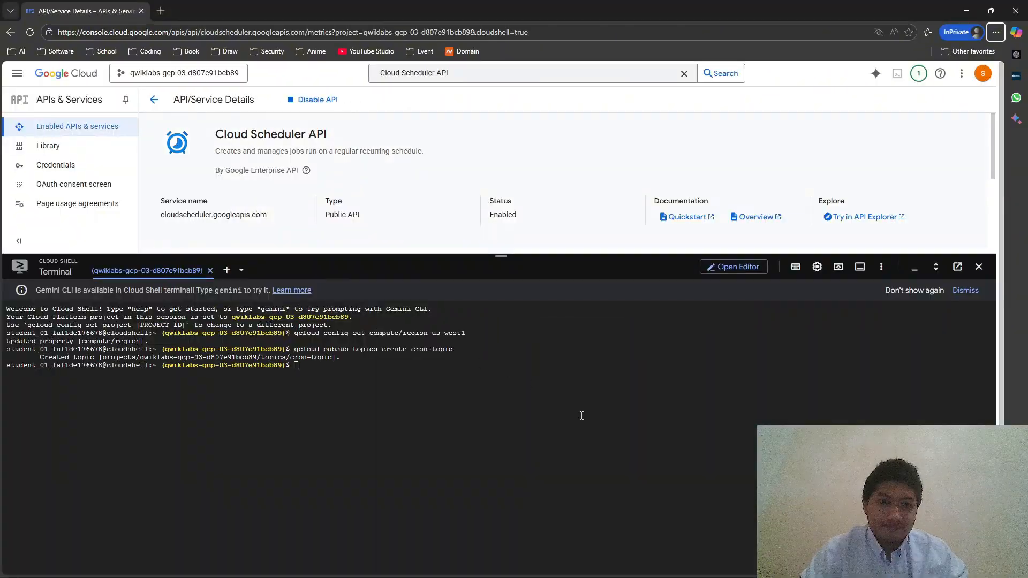
key("ctrl+v")
key("Return")
- Run Check my progress for the Set up Cloud Pub/Sub objective
key("alt+Tab")
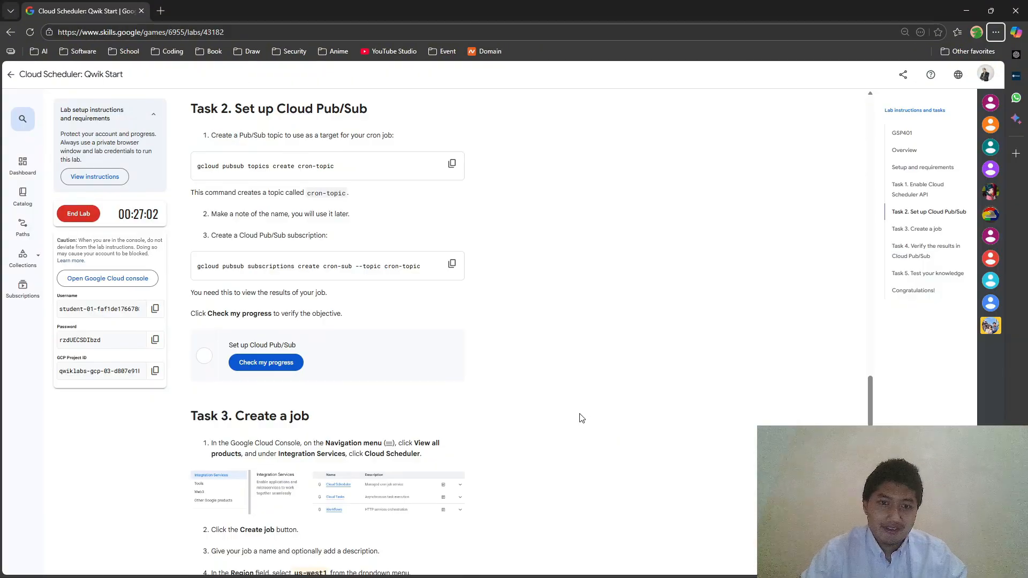
key("alt+Tab")
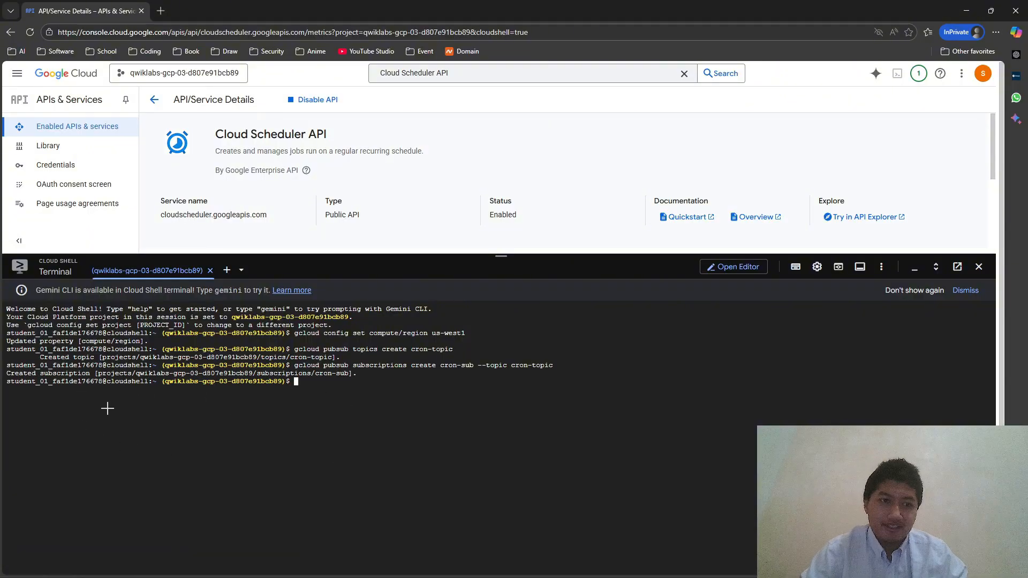
key("alt+Tab")
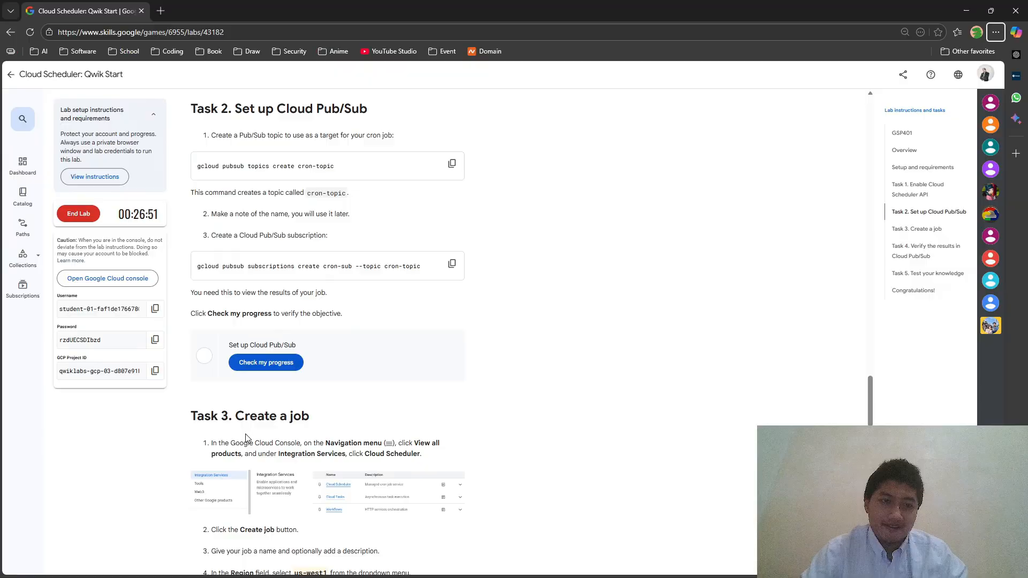
left_click(281, 368)
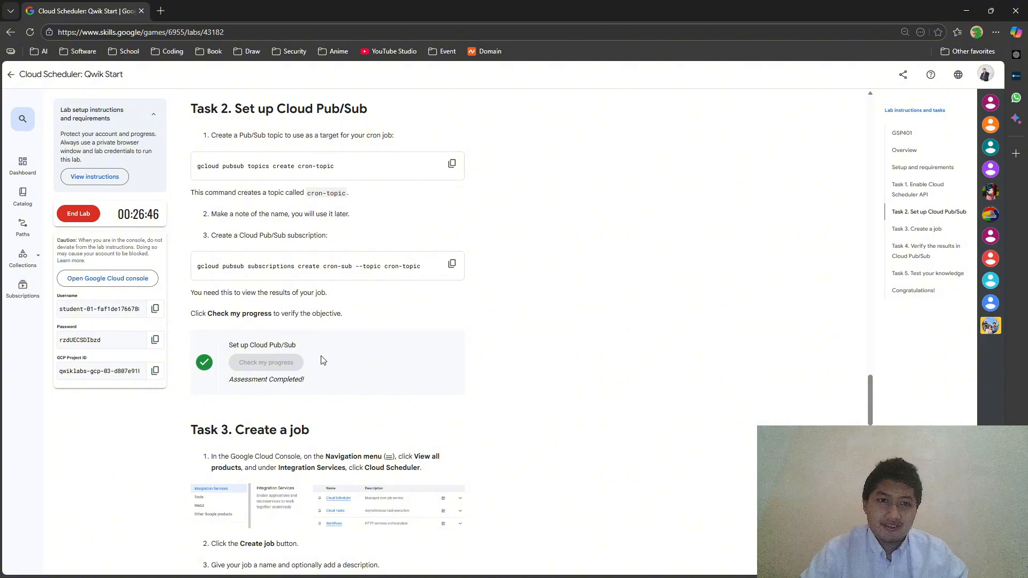
- Copy 'Cloud Scheduler' from the instructions and open that product via the console search
scroll(284, 367, "down", 3)
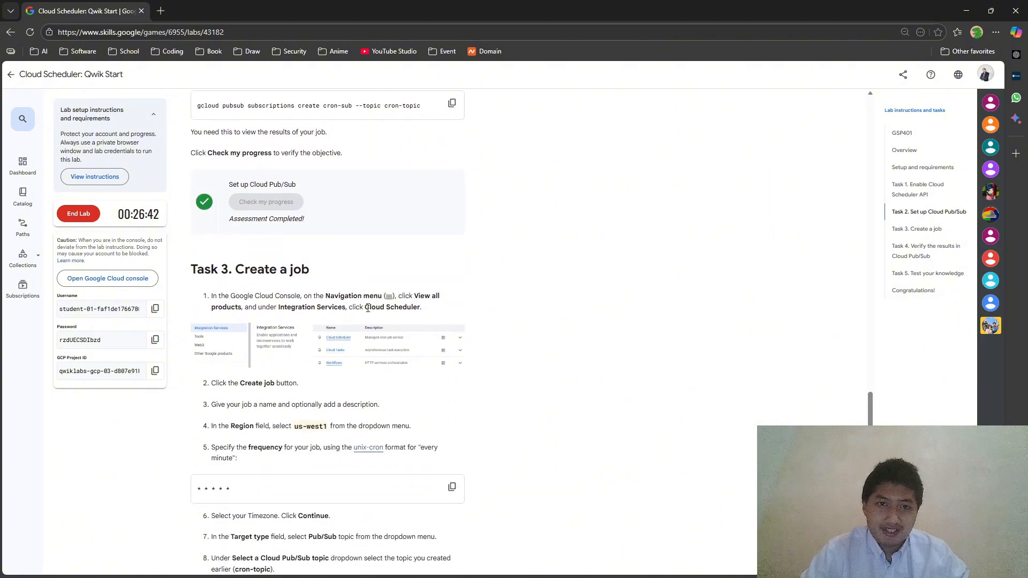
left_click_drag(365, 308, 420, 308)
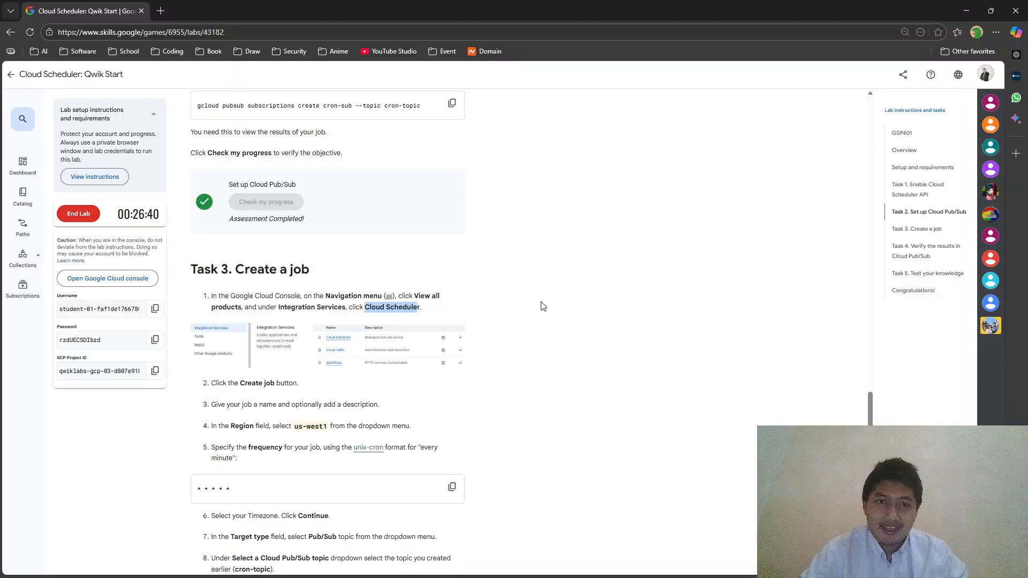
key("alt+Tab")
left_click(410, 73)
key("ctrl+a")
key("ctrl+v")
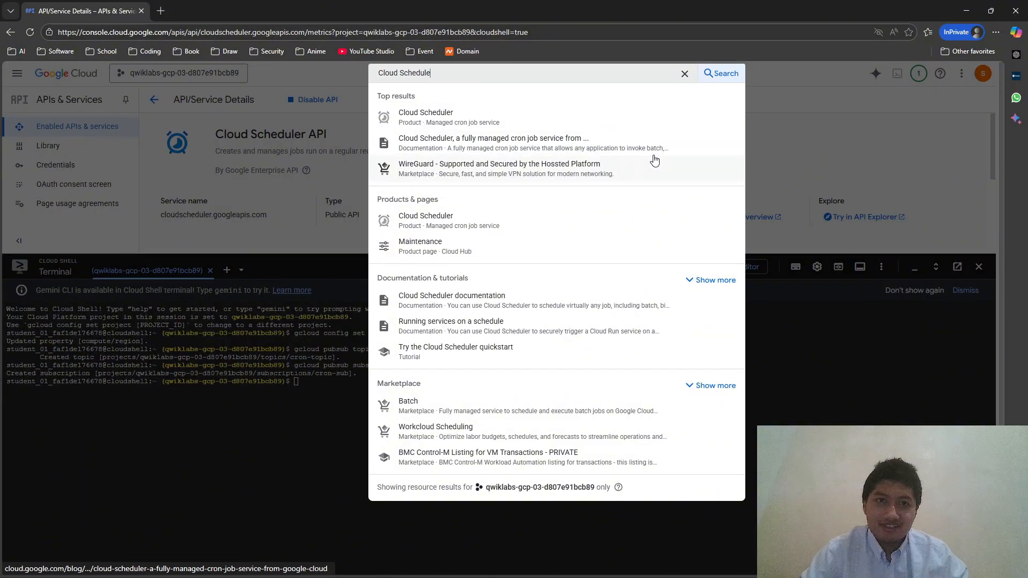
left_click(549, 123)
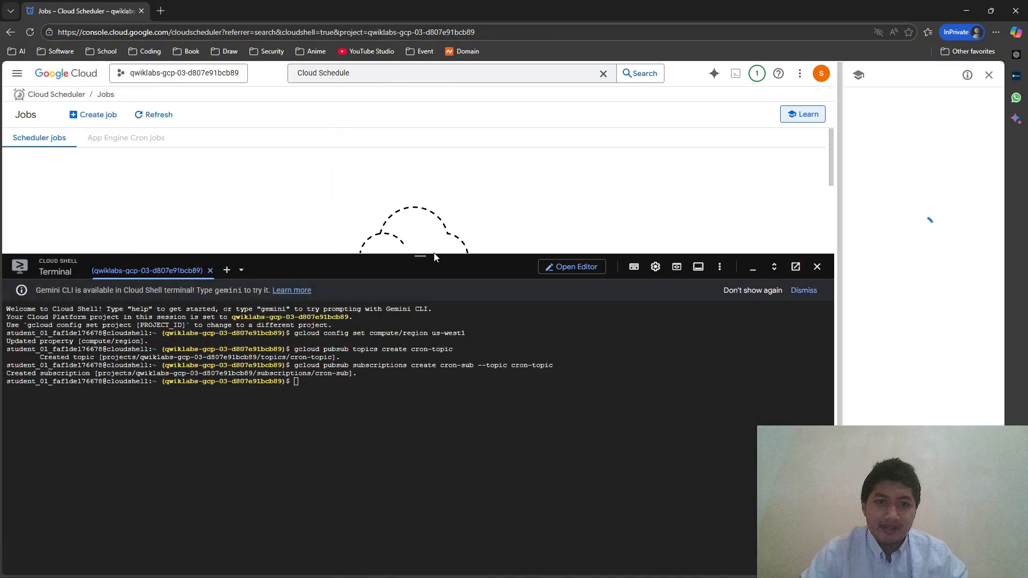
- Shrink the Cloud Shell terminal and open the Create job form
left_click_drag(434, 258, 386, 347)
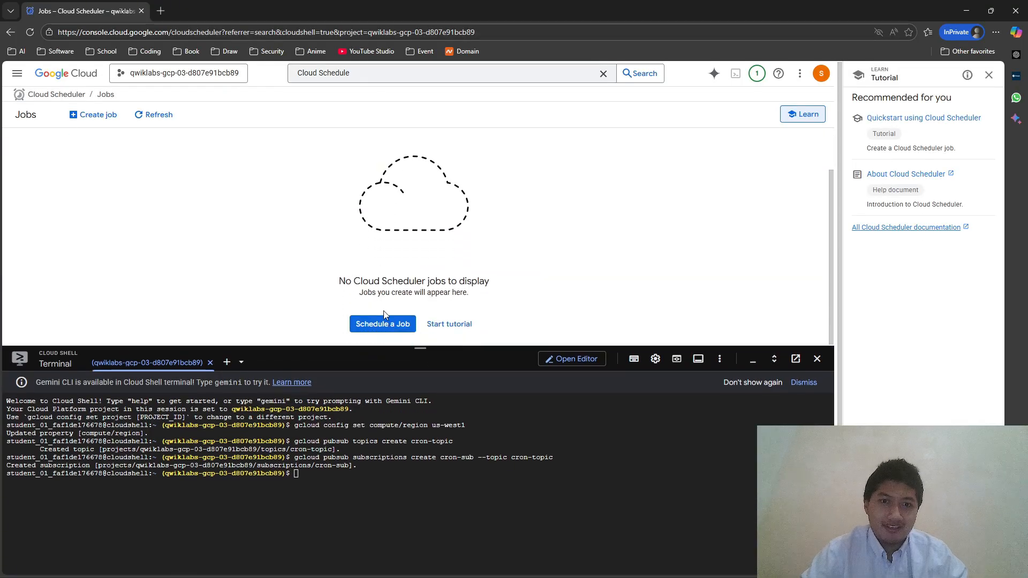
key("alt+Tab")
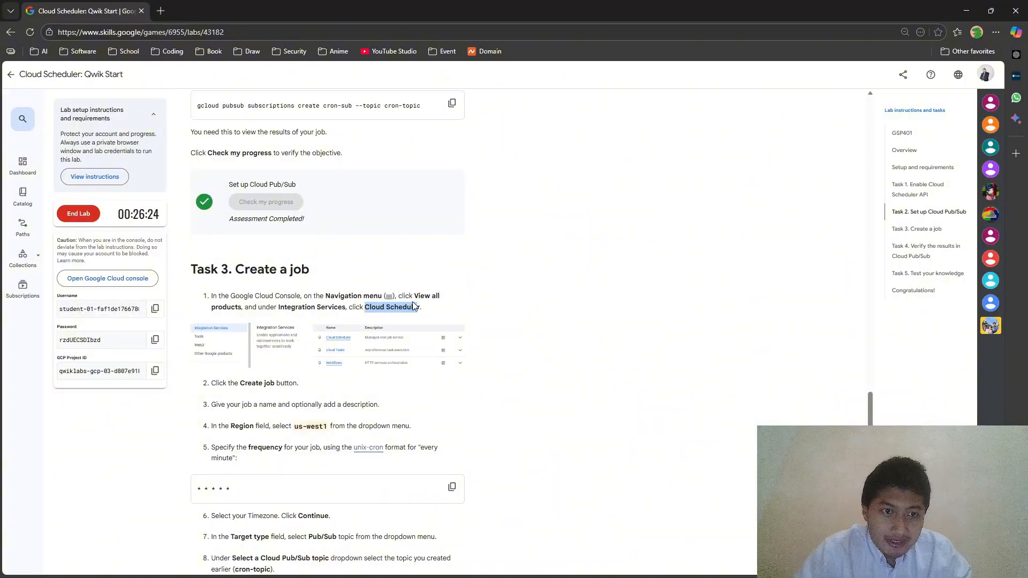
key("alt+Tab")
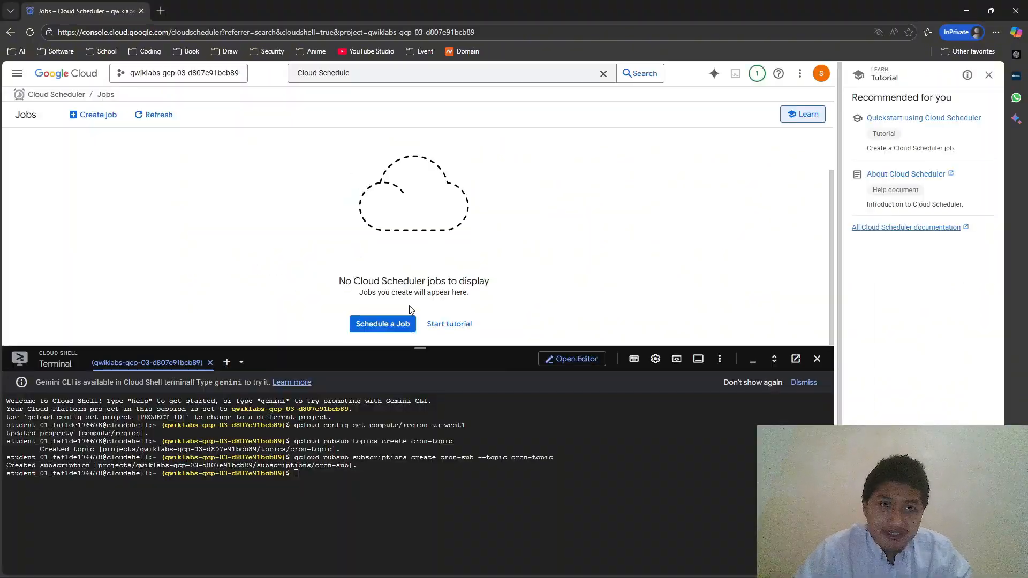
left_click(86, 114)
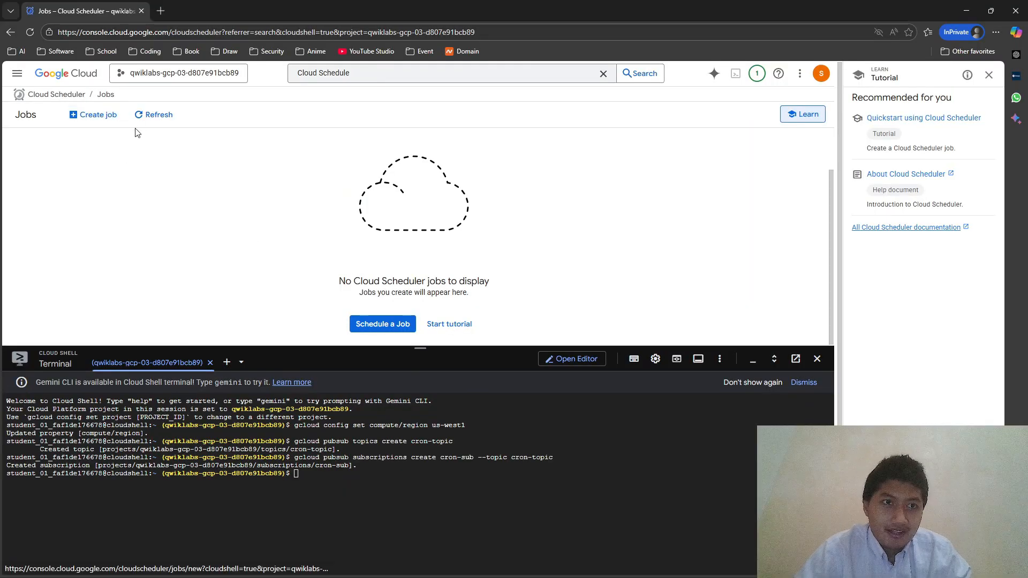
scroll(355, 215, "down", 2)
key("alt+Tab")
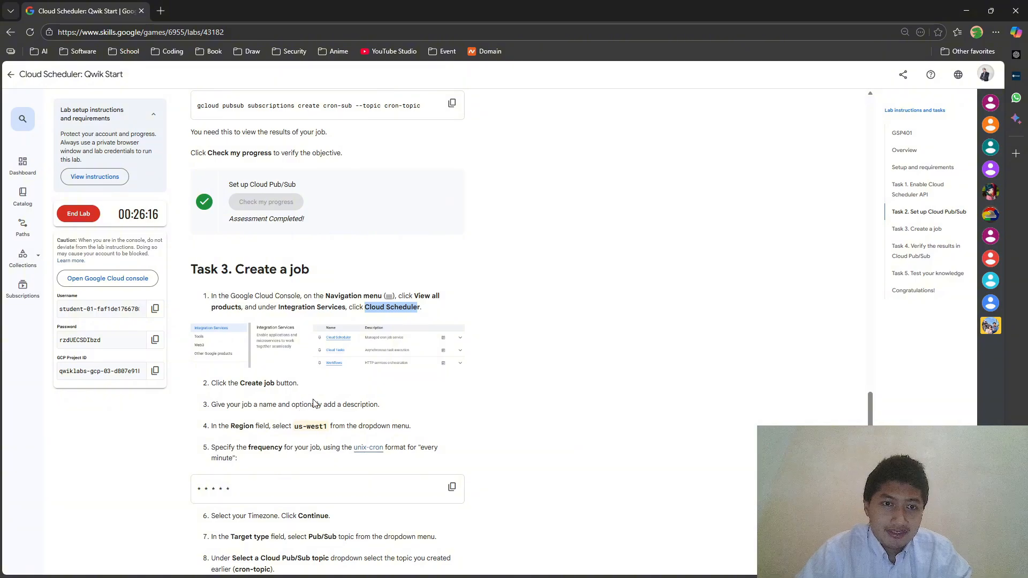
- Replace the placeholder job name 'test 1' with 'get a job brooo'
key("alt+Tab")
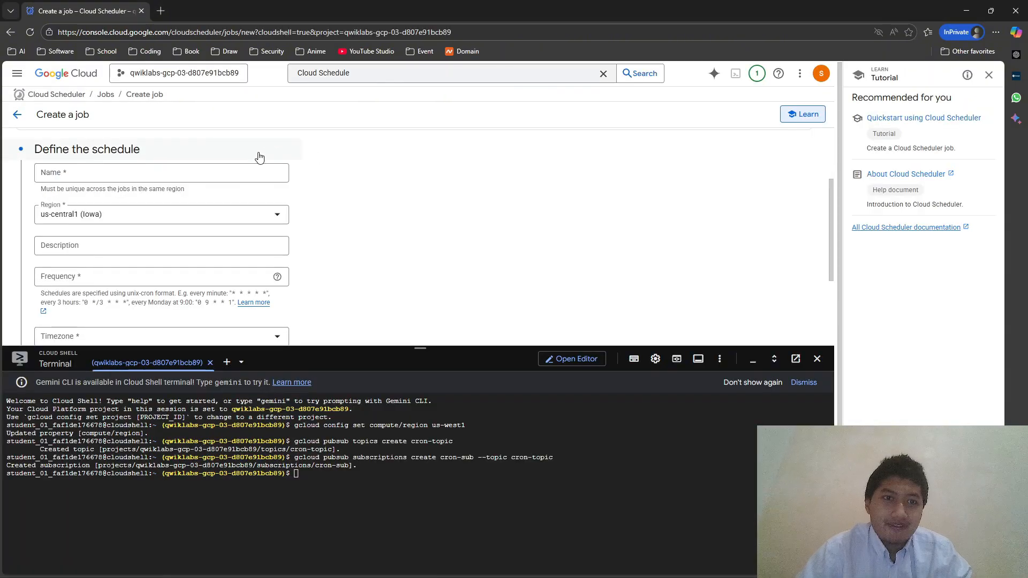
left_click(244, 169)
type("test 1")
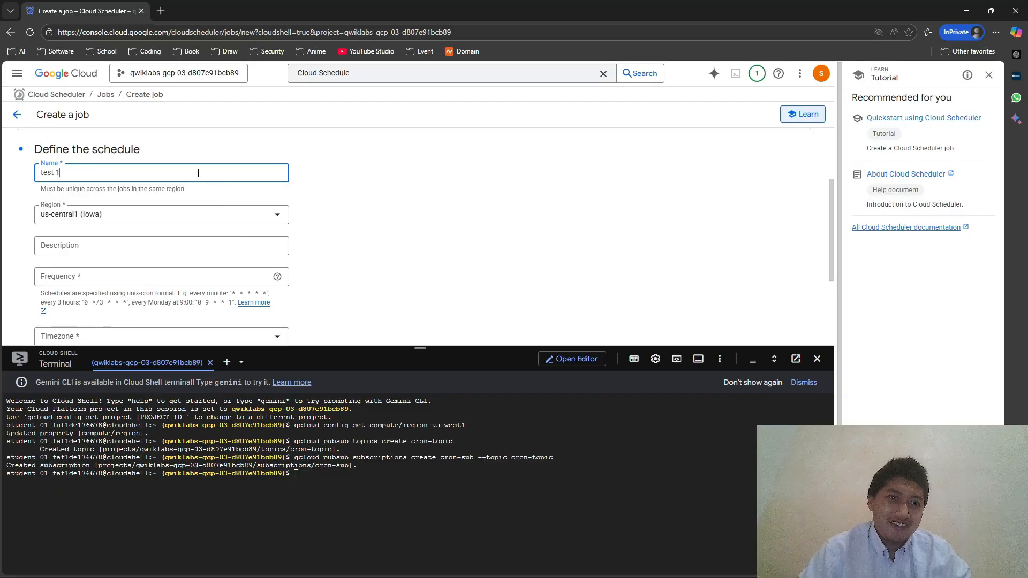
triple_click(262, 172)
key("BackSpace")
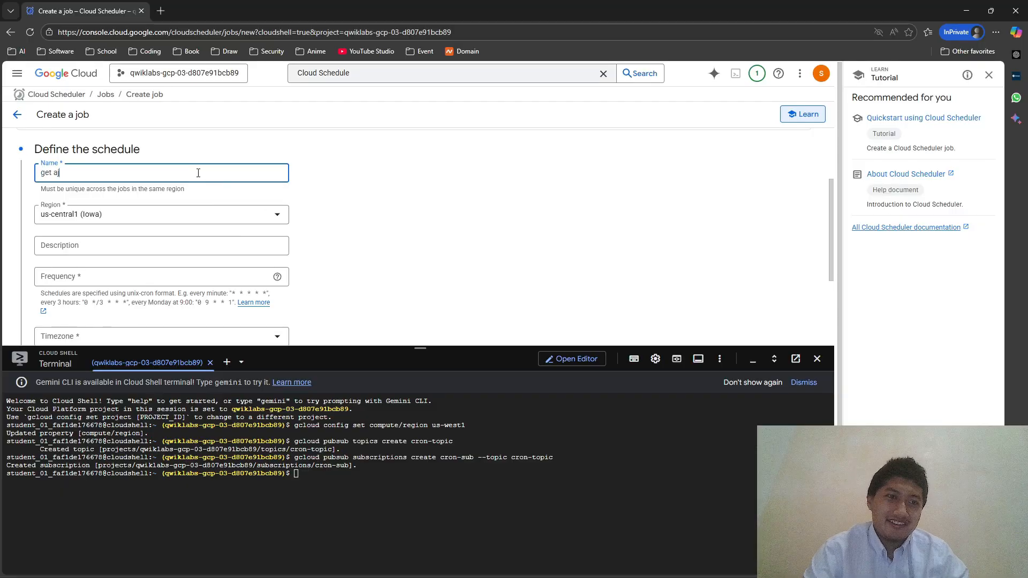
type("get a job brooo")
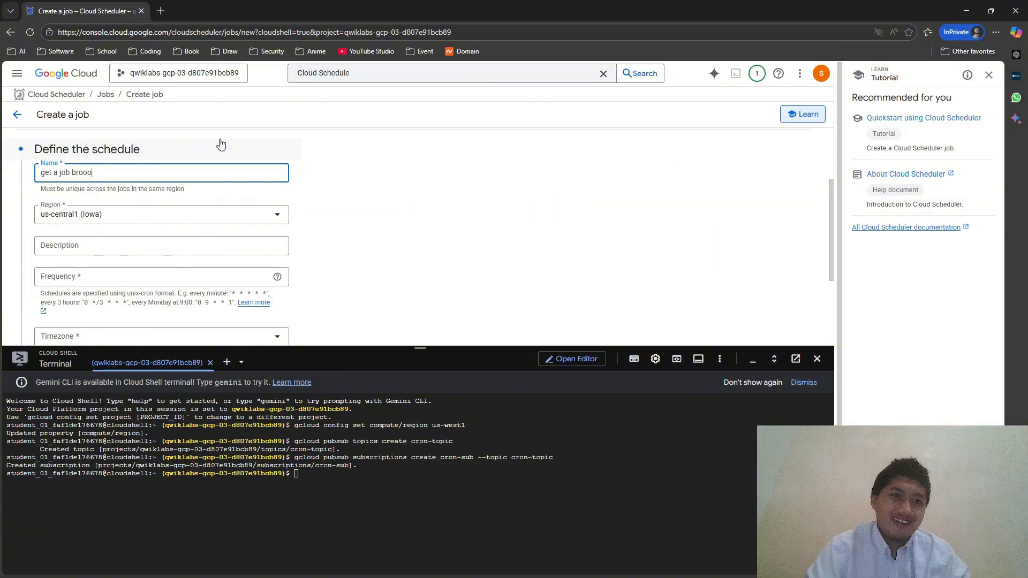
key("alt+Tab")
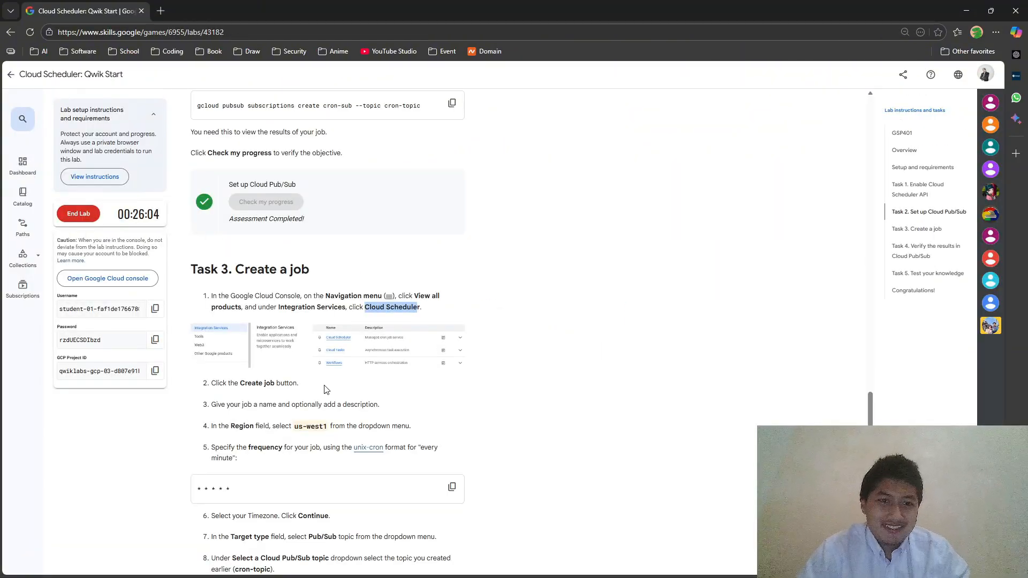
key("alt+Tab")
left_click(143, 222)
left_click(92, 175)
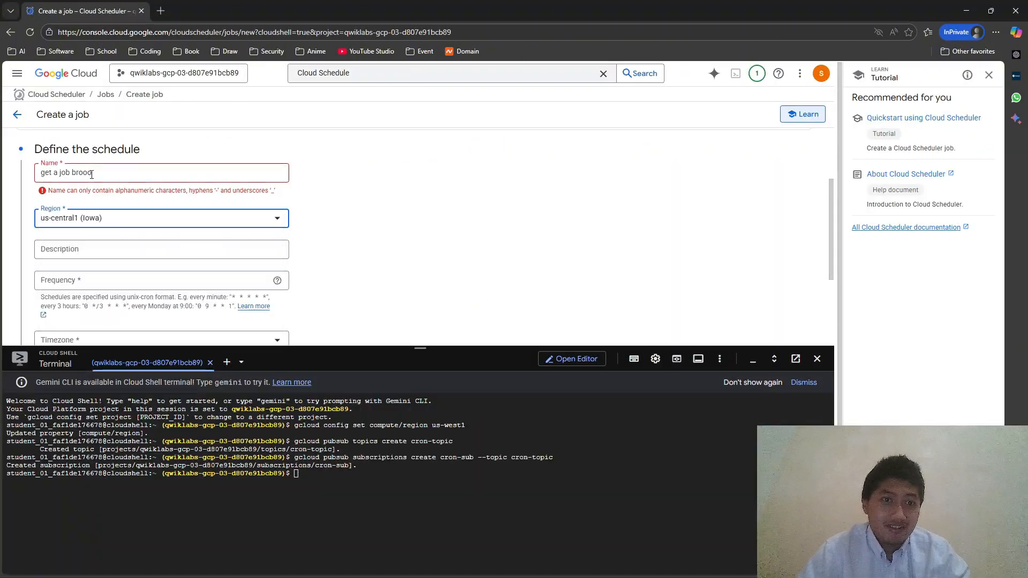
- Change the spaces to hyphens so the job name reads get-a-job-brooo
left_click(78, 172)
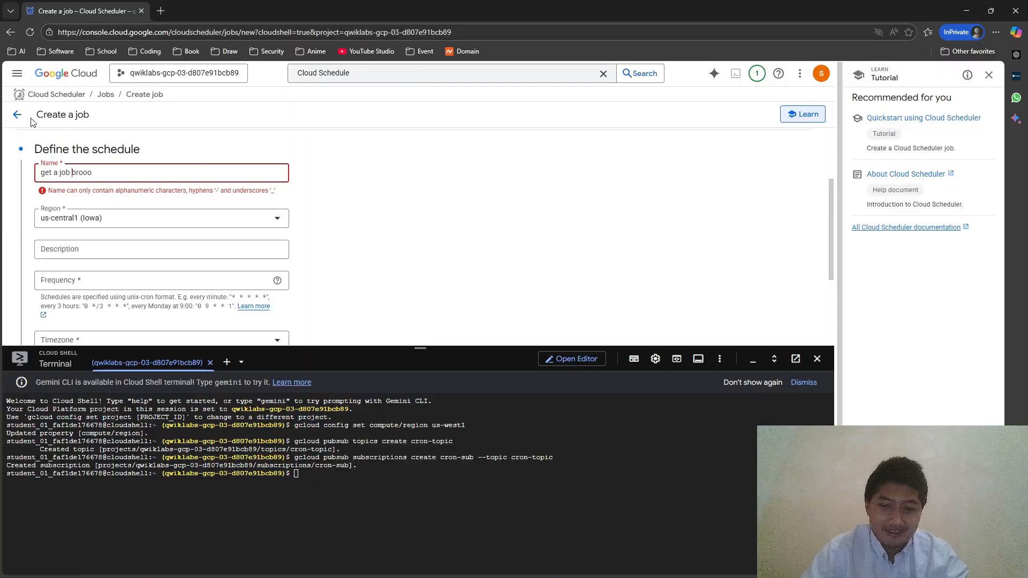
key("BackSpace")
type("-")
key("Left")
key("Left")
key("BackSpace")
type("-")
key("Left")
key("Left")
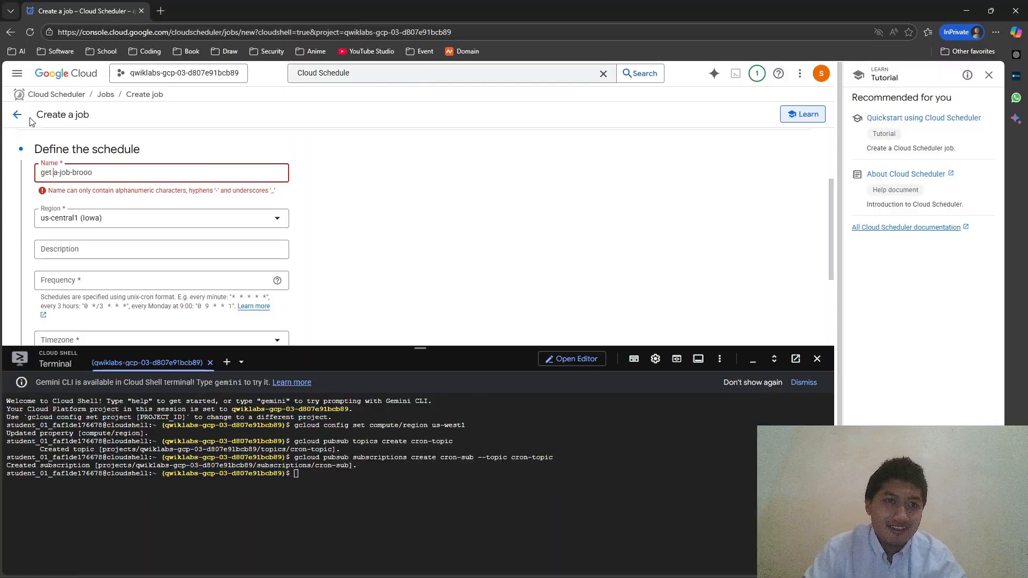
key("BackSpace")
type("-")
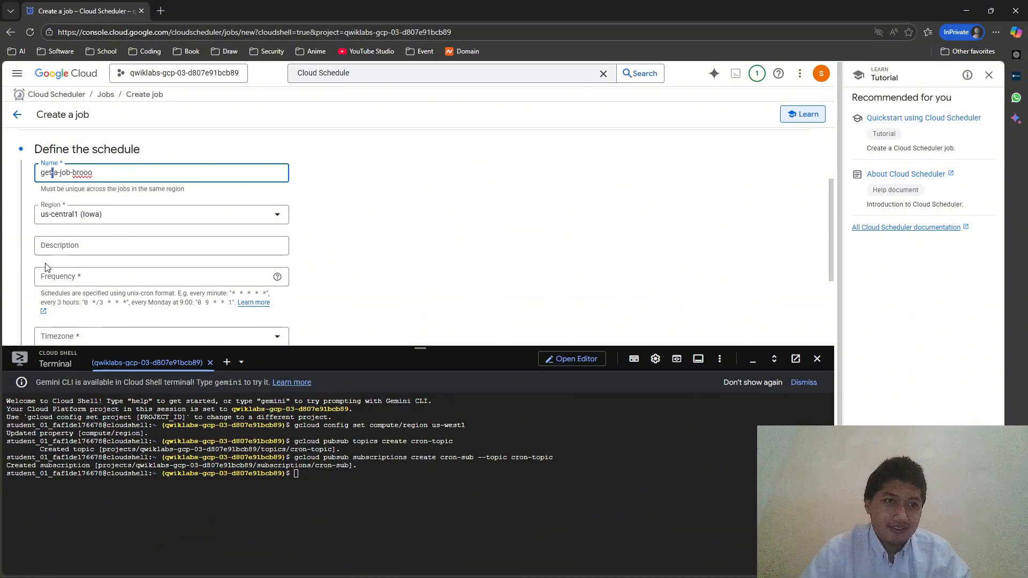
left_click(82, 222)
- Set the job's region to us-west1 (Oregon)
left_click(318, 212)
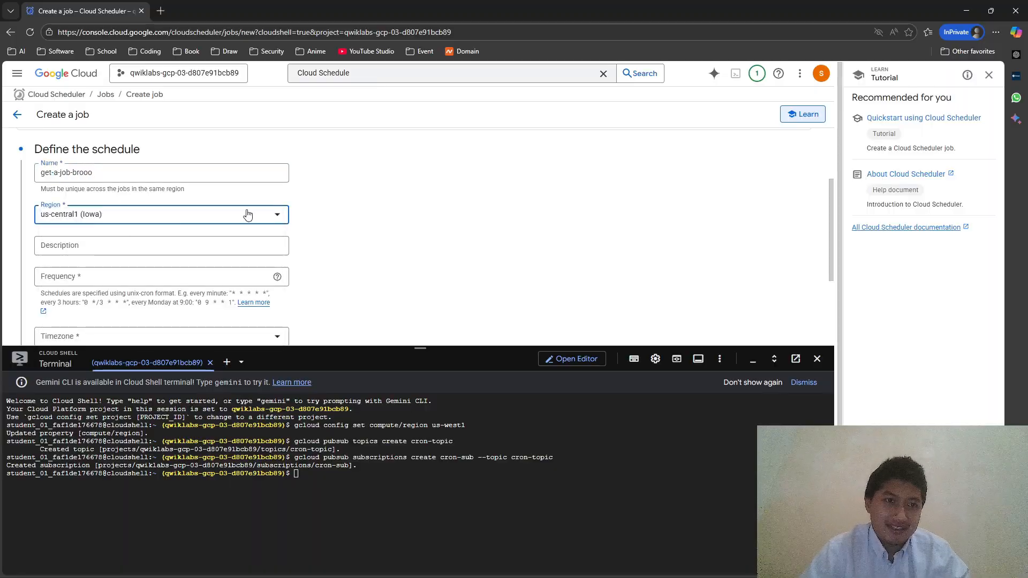
key("alt+Tab")
key("alt+Tab")
left_click(236, 216)
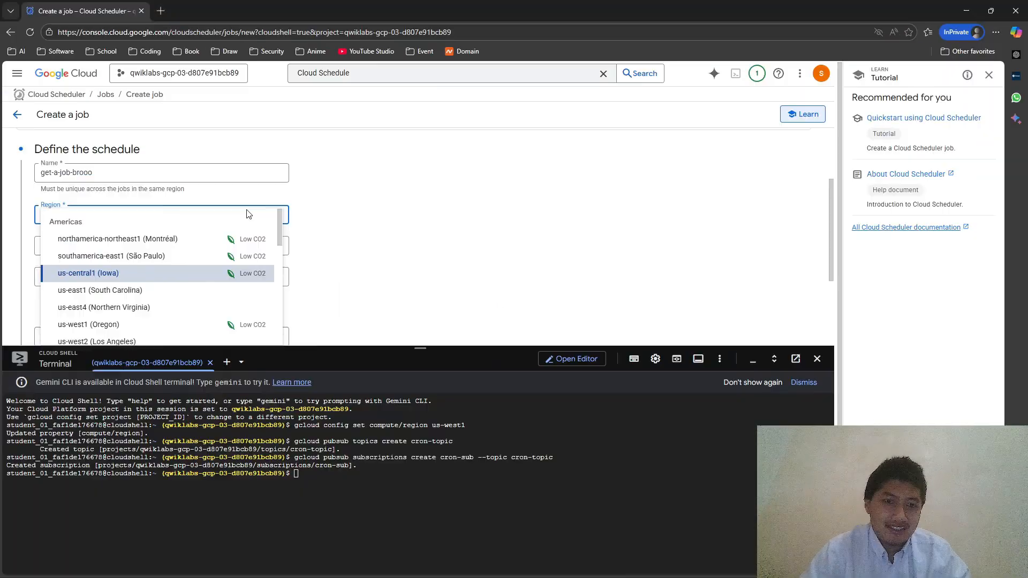
scroll(188, 297, "down", 3)
left_click(185, 270)
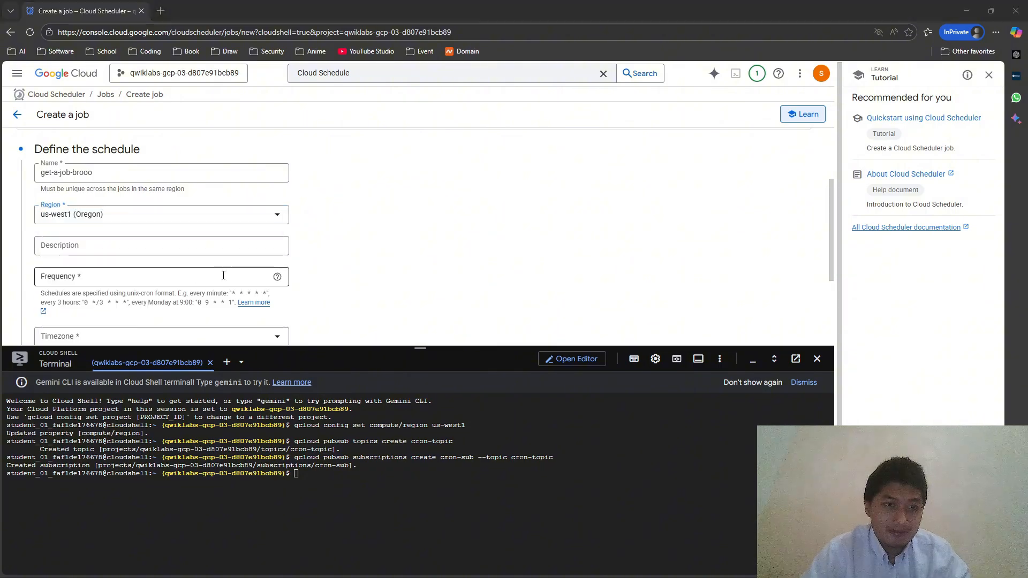
- Set the job frequency to the every-minute cron expression * * * * *
key("alt+Tab")
scroll(305, 328, "down", 1)
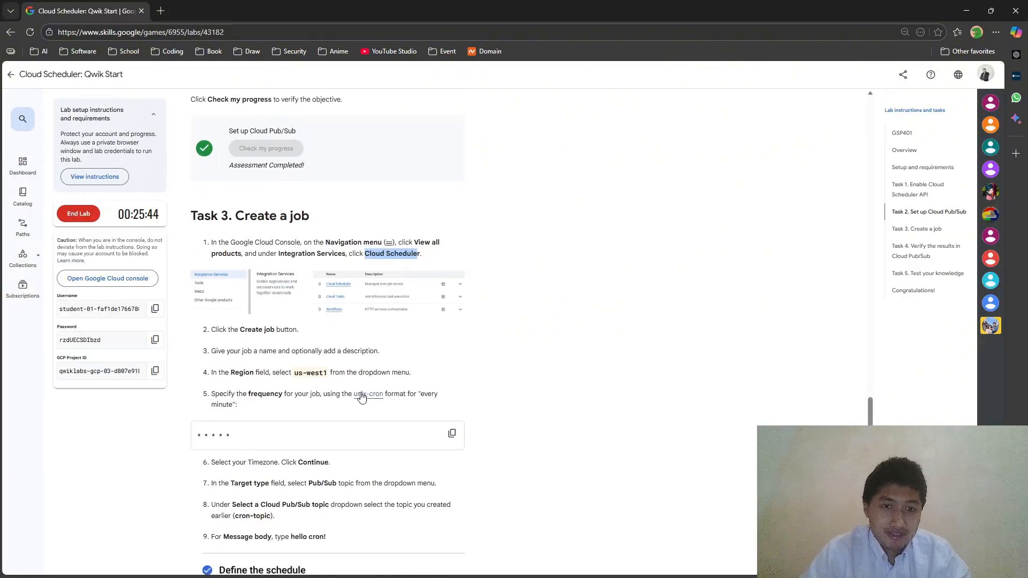
left_click(452, 433)
key("alt+Tab")
scroll(202, 177, "down", 1)
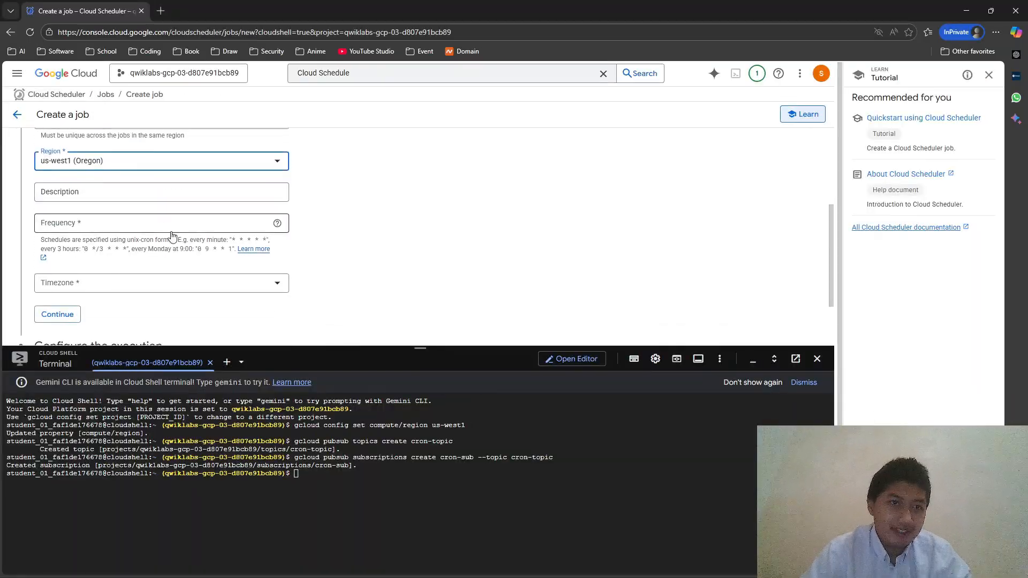
left_click(69, 224)
key("ctrl+v")
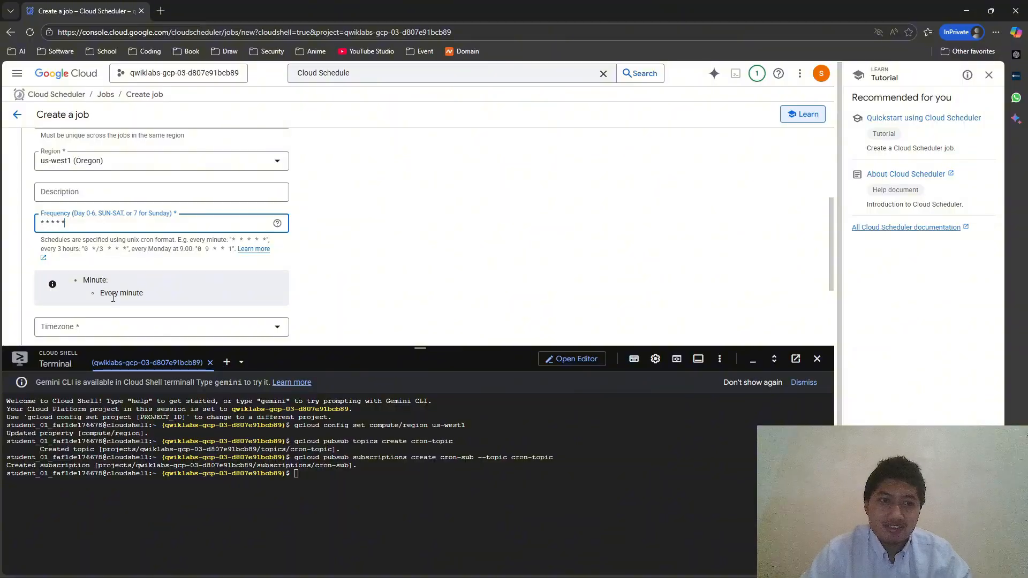
- Set the timezone to Western Indonesia Time (Pontianak)
key("alt+Tab")
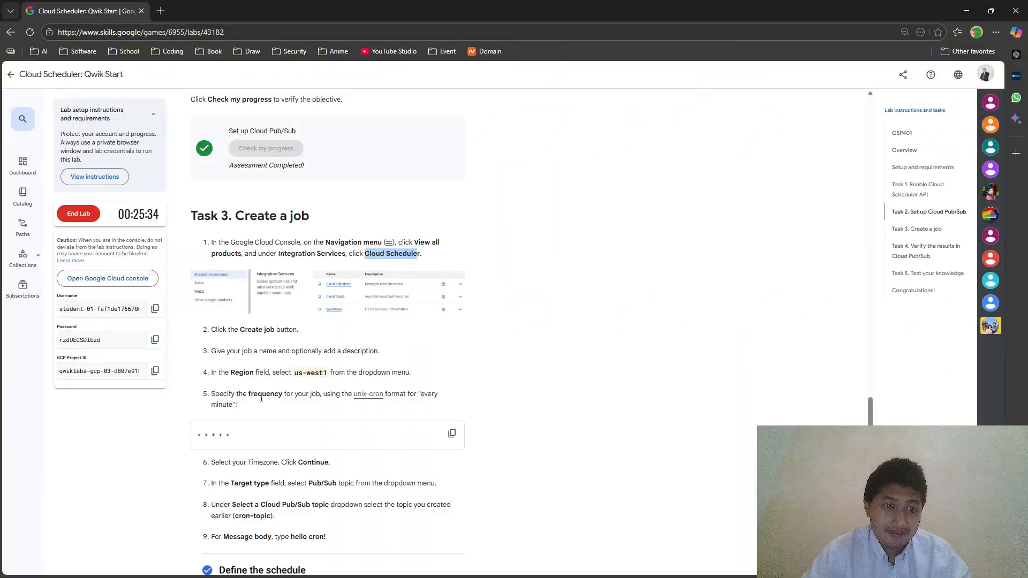
key("alt+Tab")
scroll(219, 289, "down", 2)
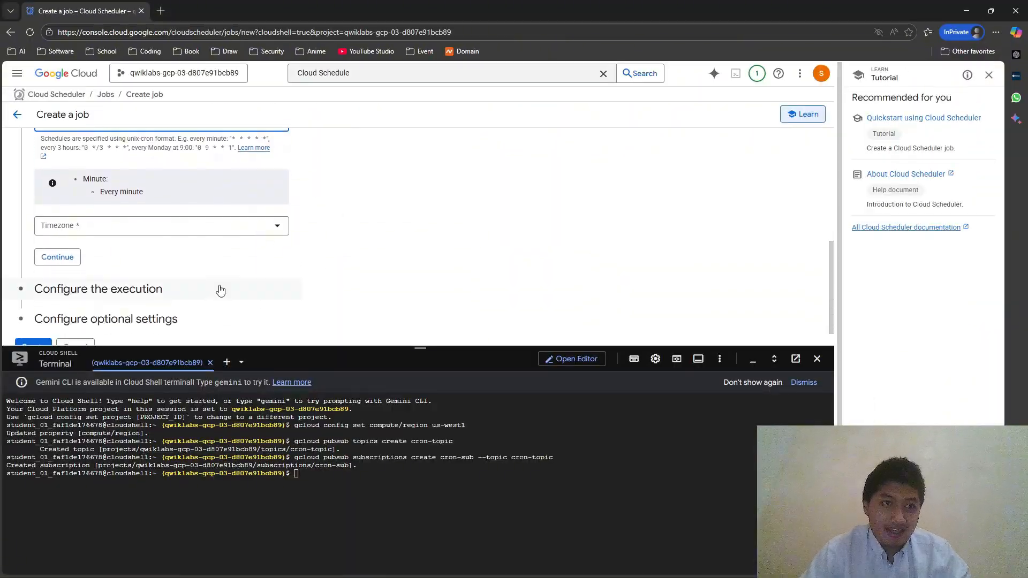
left_click(131, 223)
type("indon")
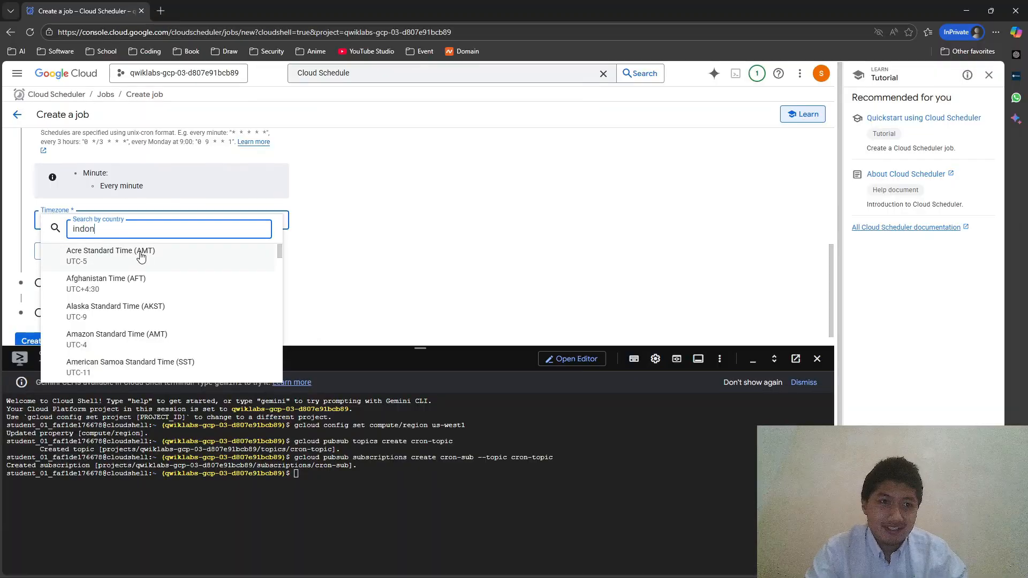
type("esia")
left_click(141, 255)
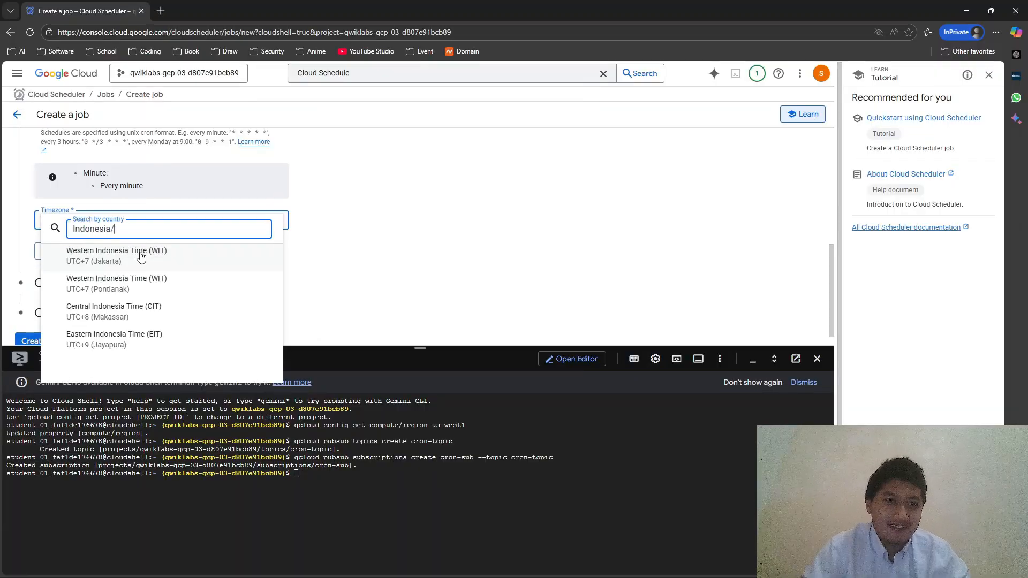
left_click(184, 277)
- Set the job's target type to Pub/Sub and choose cron-topic as its topic
left_click(69, 308)
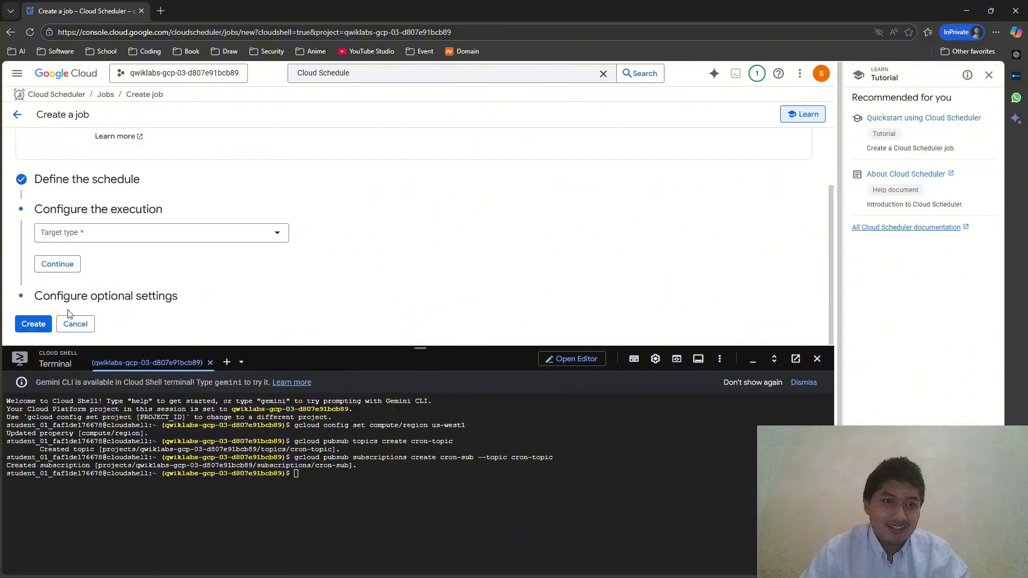
left_click(110, 235)
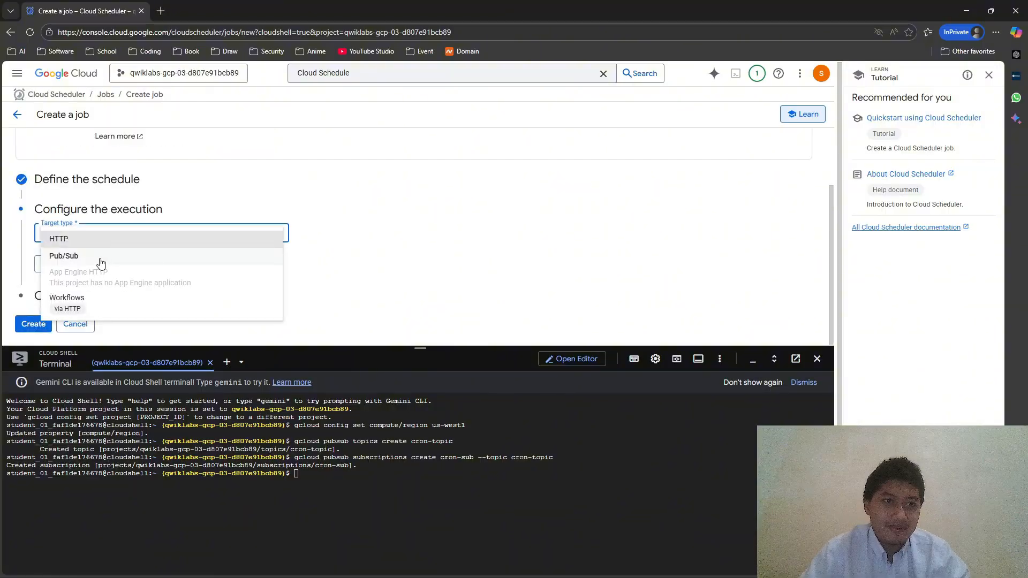
key("alt+Tab")
key("alt+Tab")
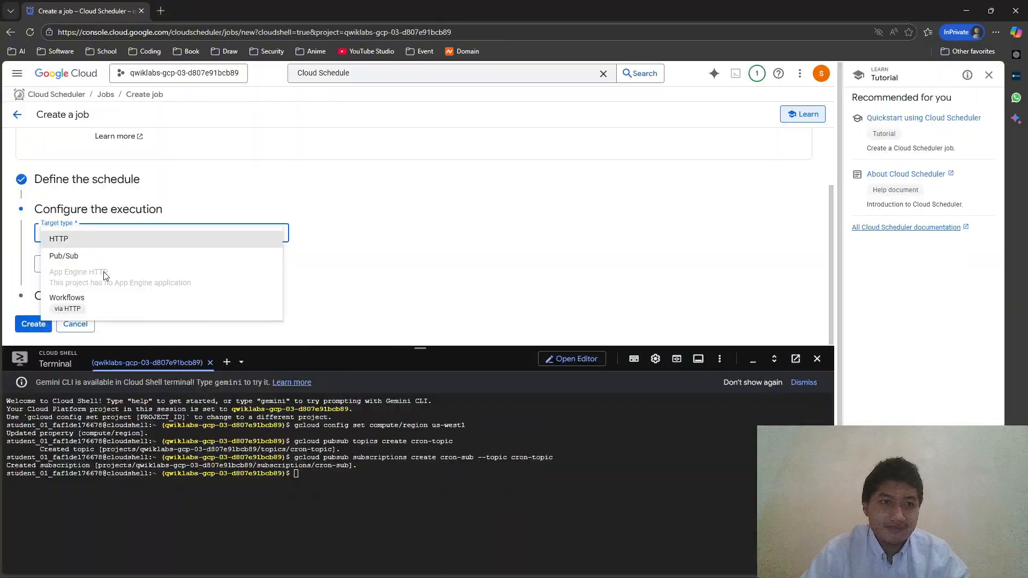
left_click(102, 271)
scroll(107, 270, "down", 1)
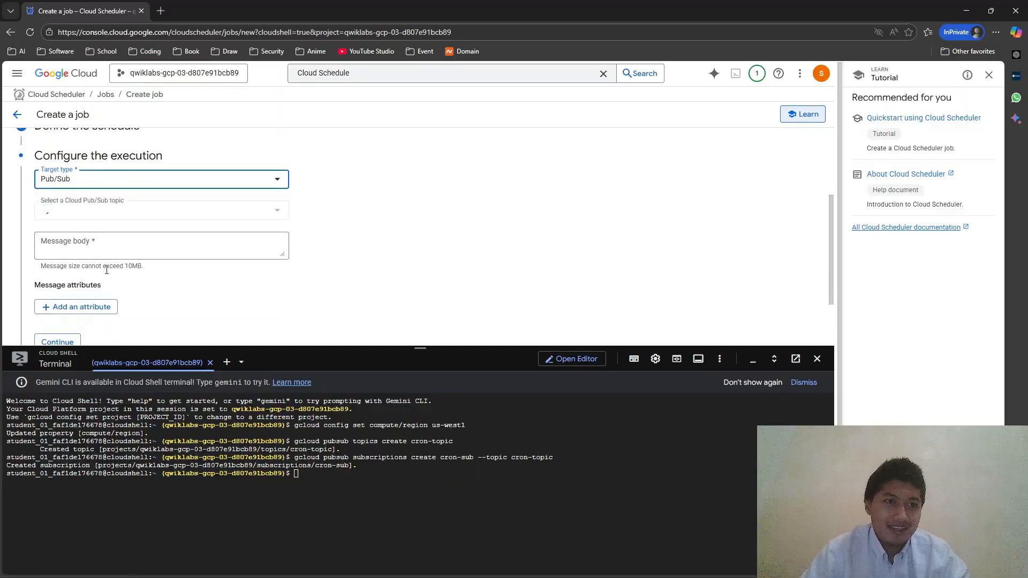
left_click(134, 248)
left_click(130, 211)
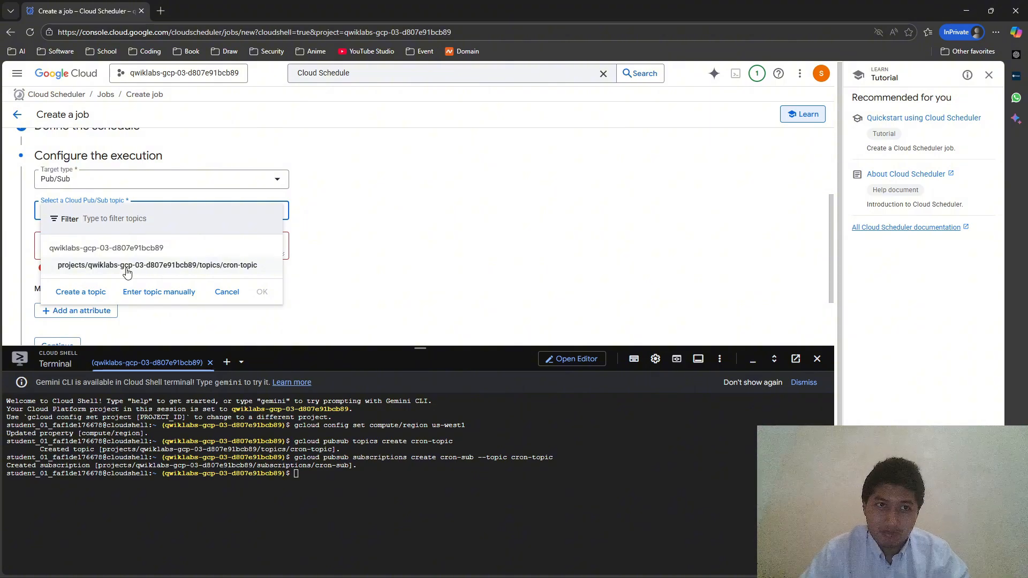
left_click(127, 266)
key("alt+Tab")
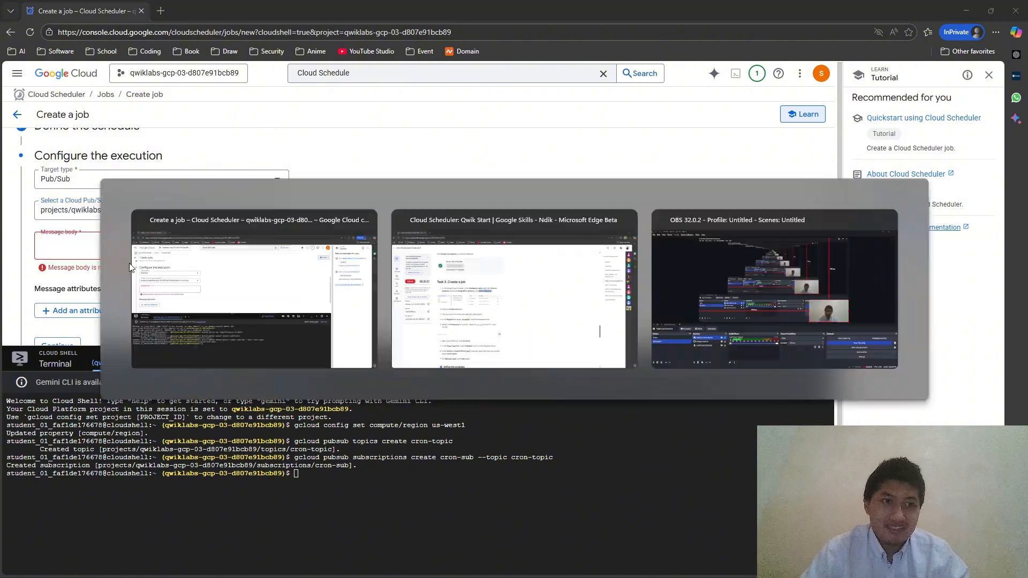
scroll(302, 376, "down", 7)
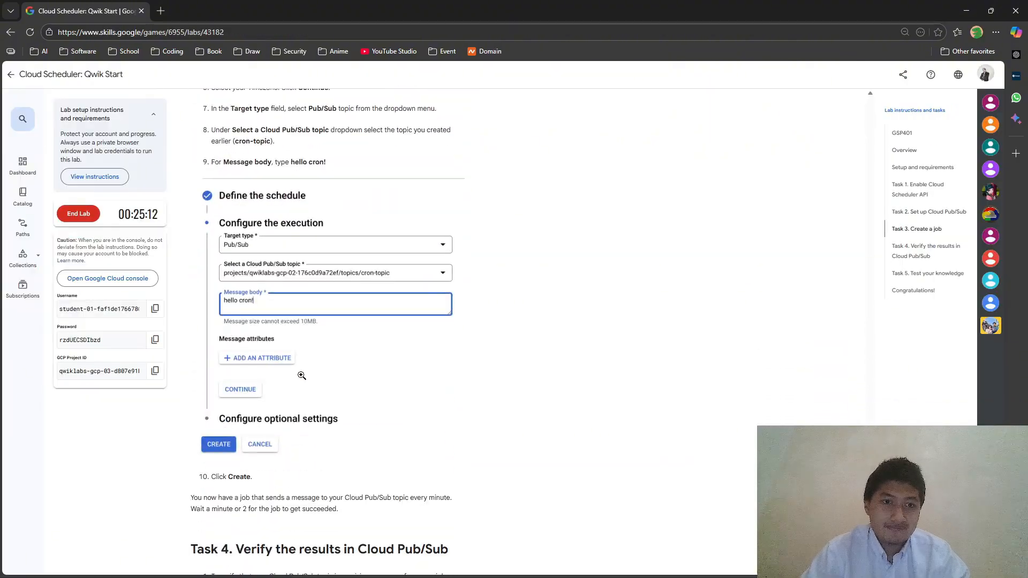
scroll(302, 376, "up", 4)
key("alt+Tab")
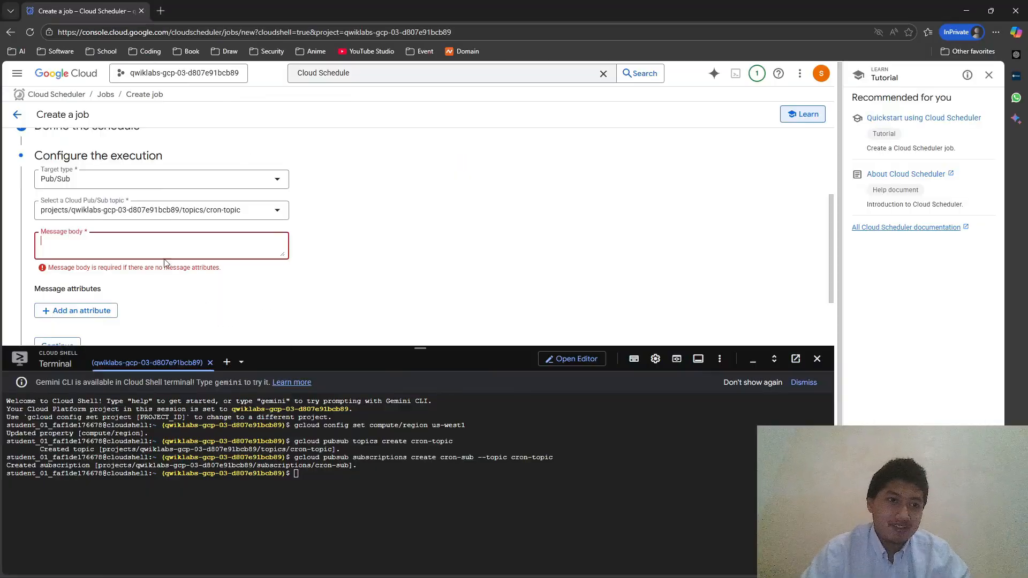
- Enter 'Please take a job brooo ! :)' as the message body and check it against the lab instructions
left_click(160, 255)
type("Hel")
key("BackSpace")
key("BackSpace")
key("BackSpace")
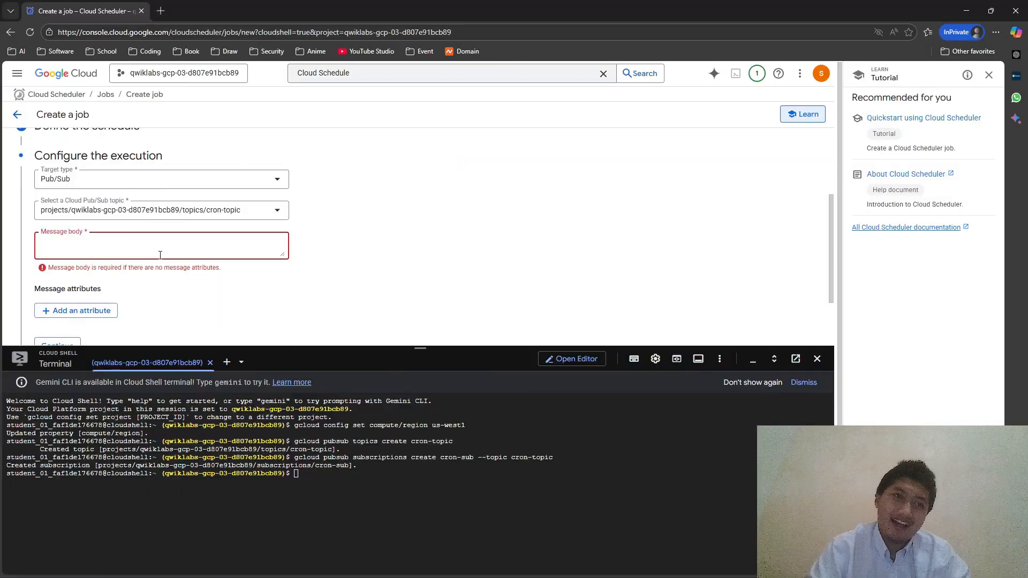
scroll(160, 256, "up", 3)
scroll(177, 257, "down", 3)
type("Please take a job")
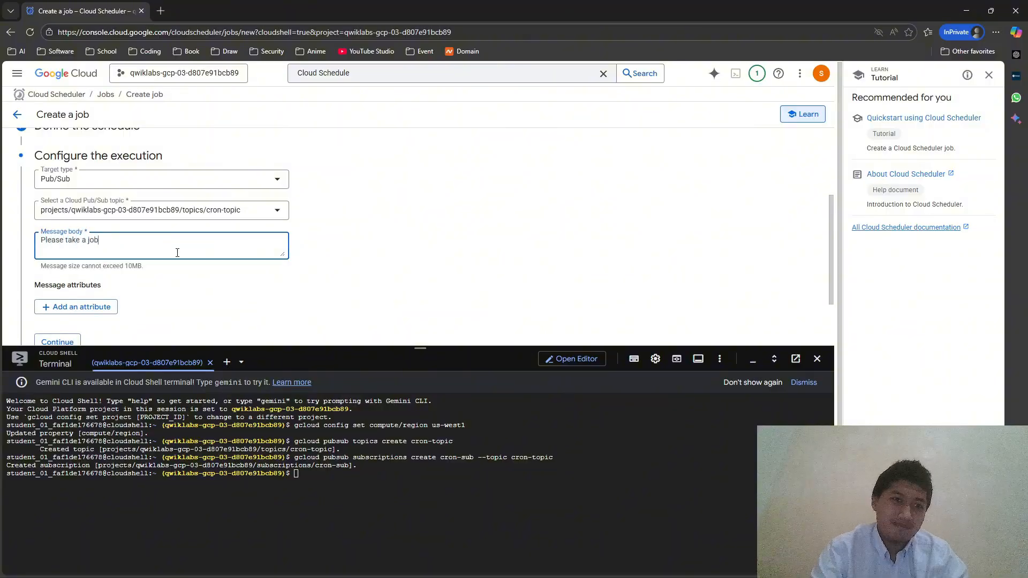
type(" brooo ! :")
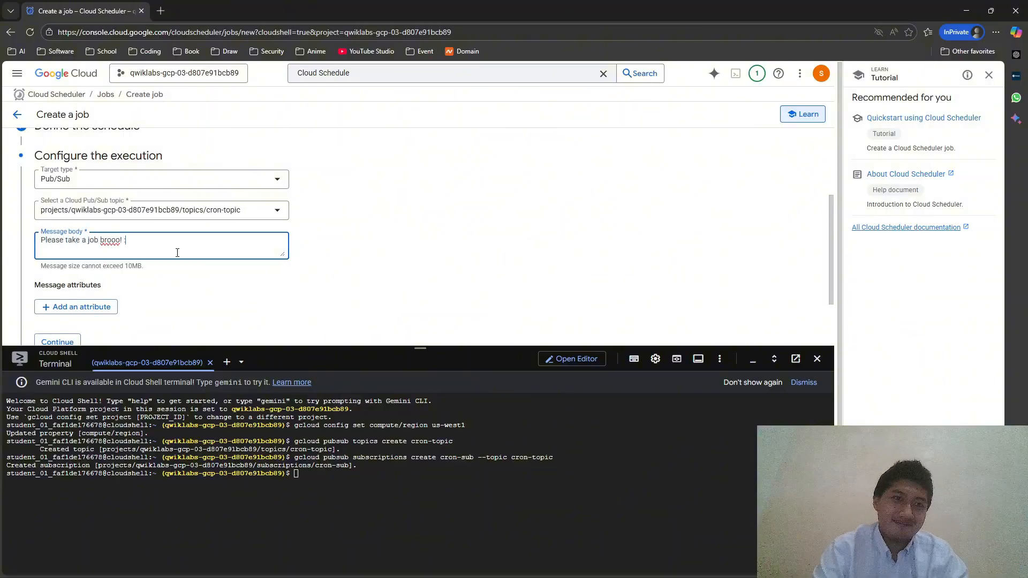
type(")")
key("alt+Tab")
scroll(218, 247, "down", 4)
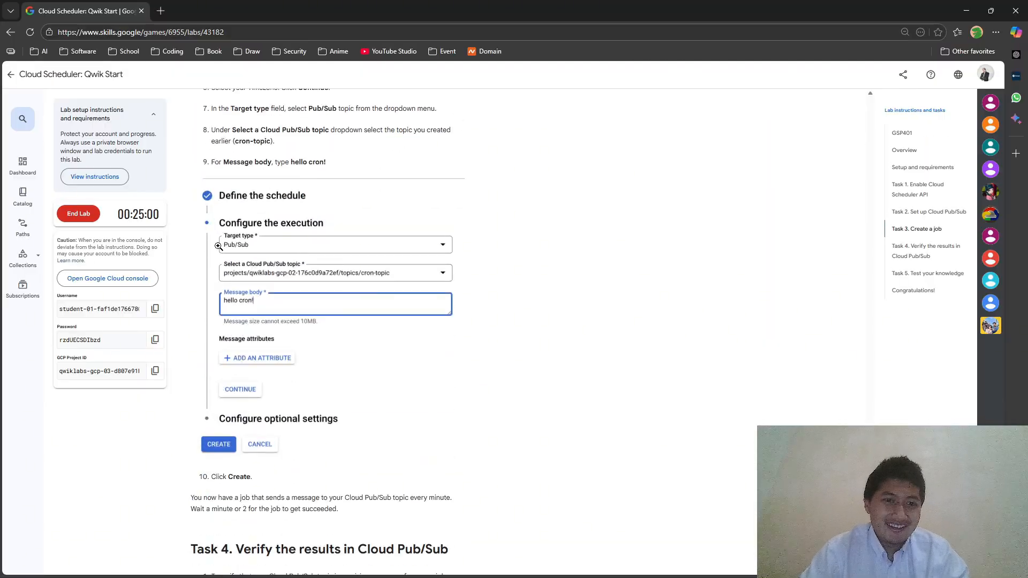
scroll(221, 249, "up", 1)
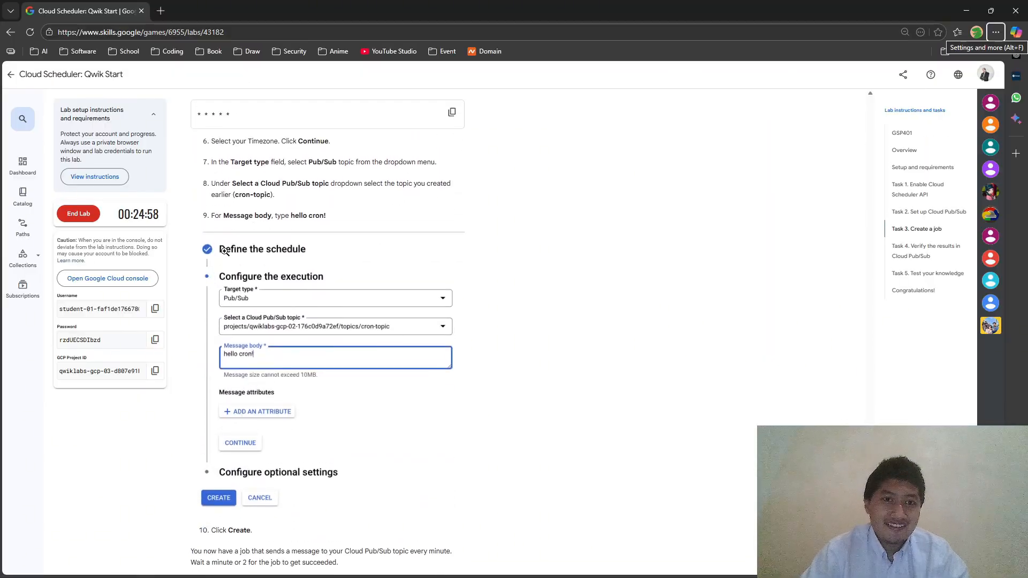
key("alt+Tab")
scroll(81, 247, "down", 3)
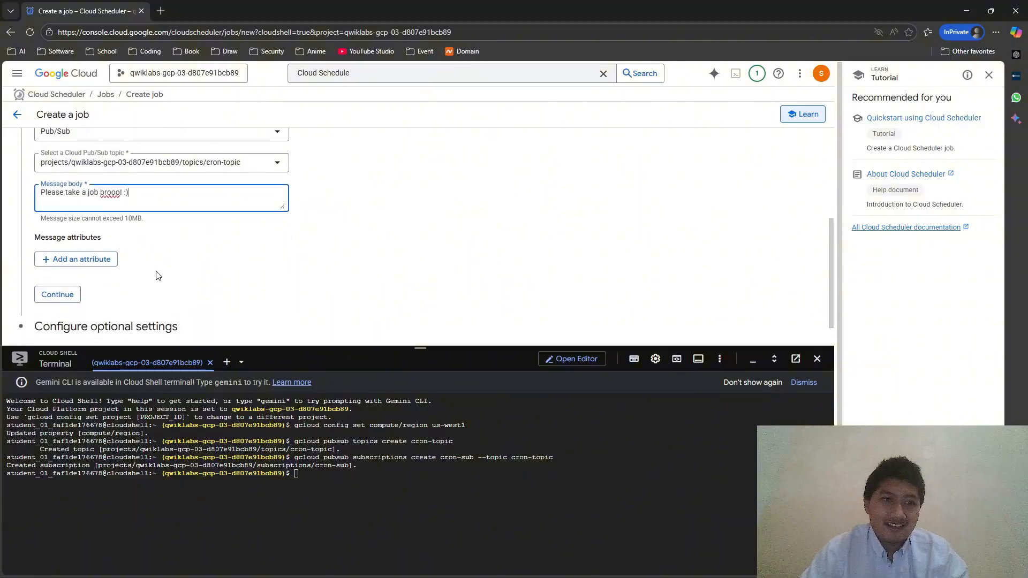
- Create the get-a-job-brooo scheduled job
left_click(73, 265)
scroll(73, 265, "down", 5)
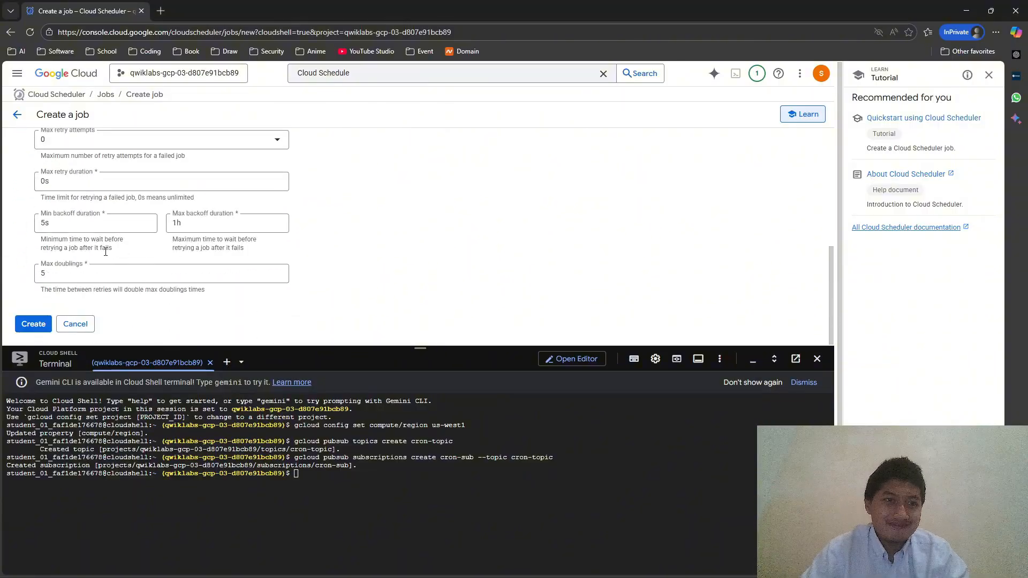
left_click(40, 324)
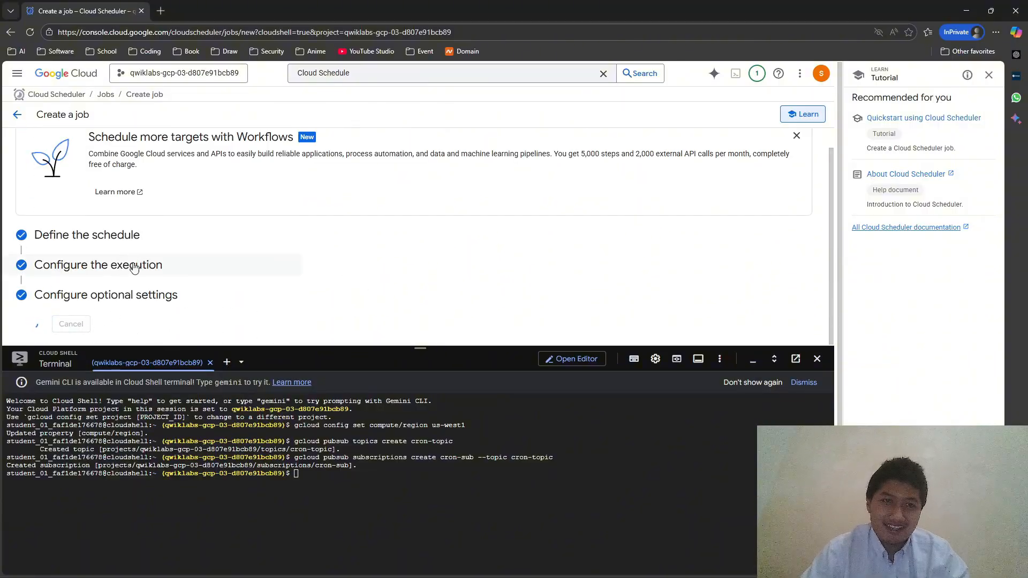
- Paste the lab's 'gcloud pubsub subscriptions pull cron-sub --limit 5' command into Cloud Shell
key("alt+Tab")
scroll(300, 315, "down", 6)
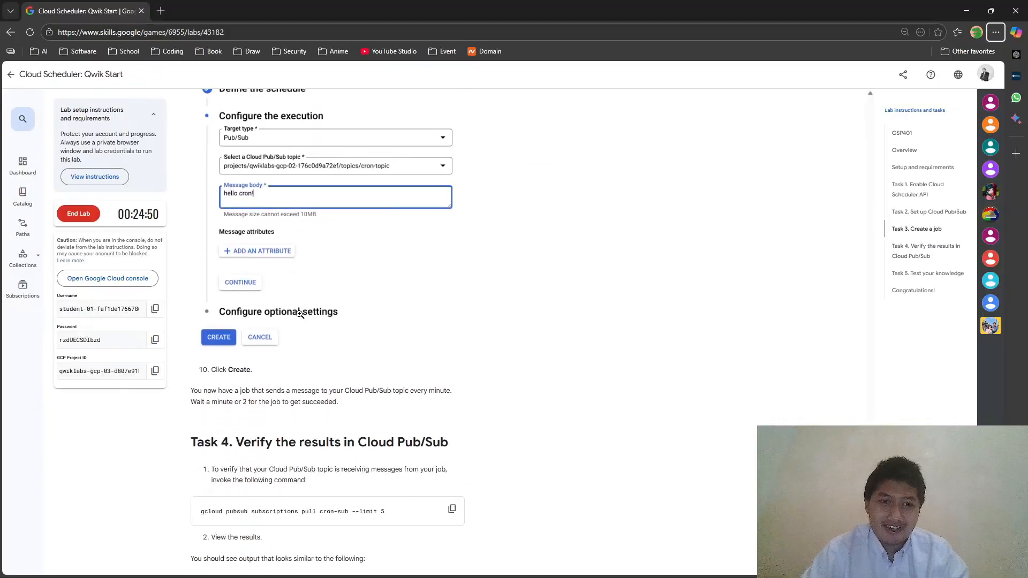
left_click(452, 349)
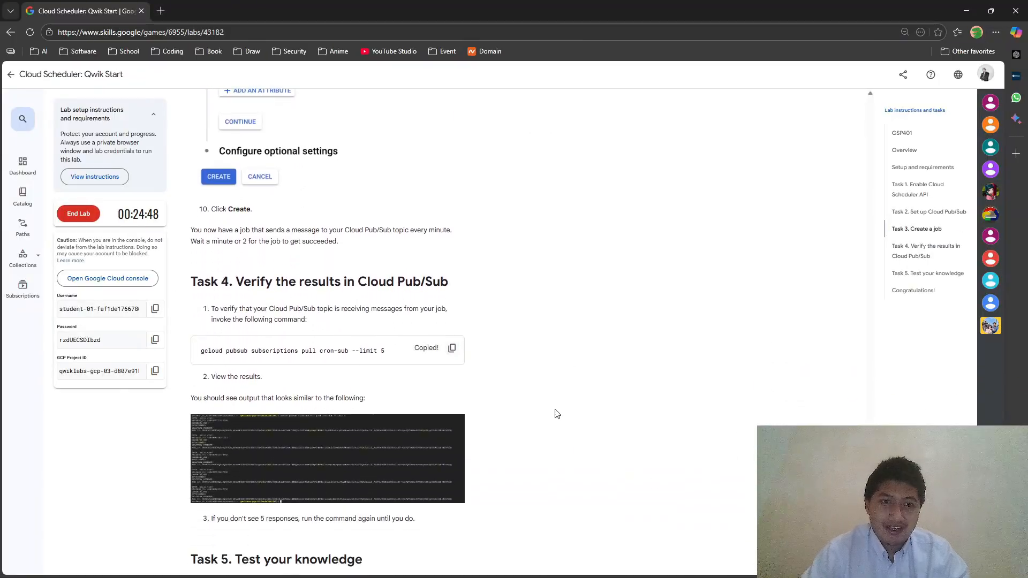
key("alt+Tab")
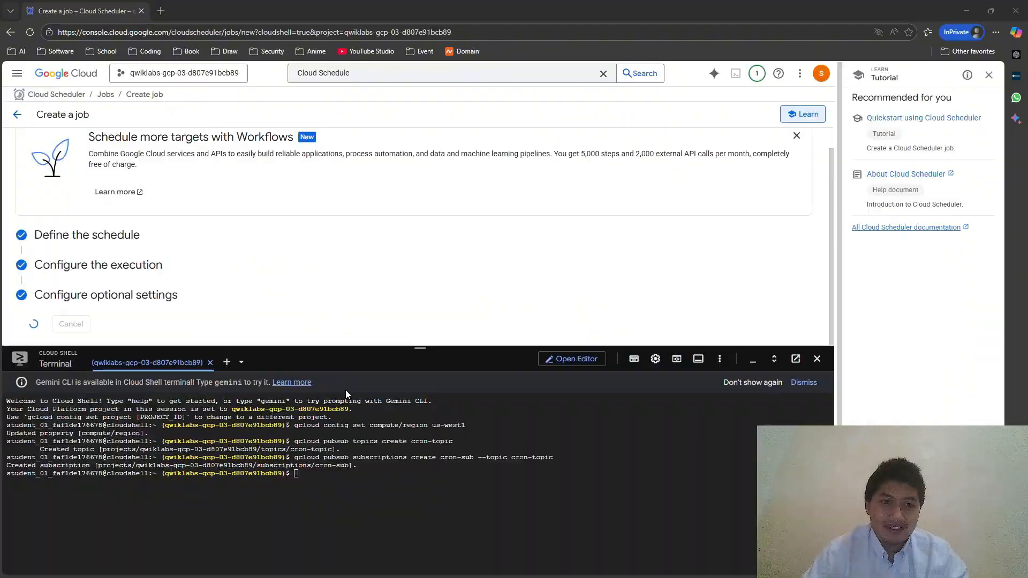
left_click(376, 474)
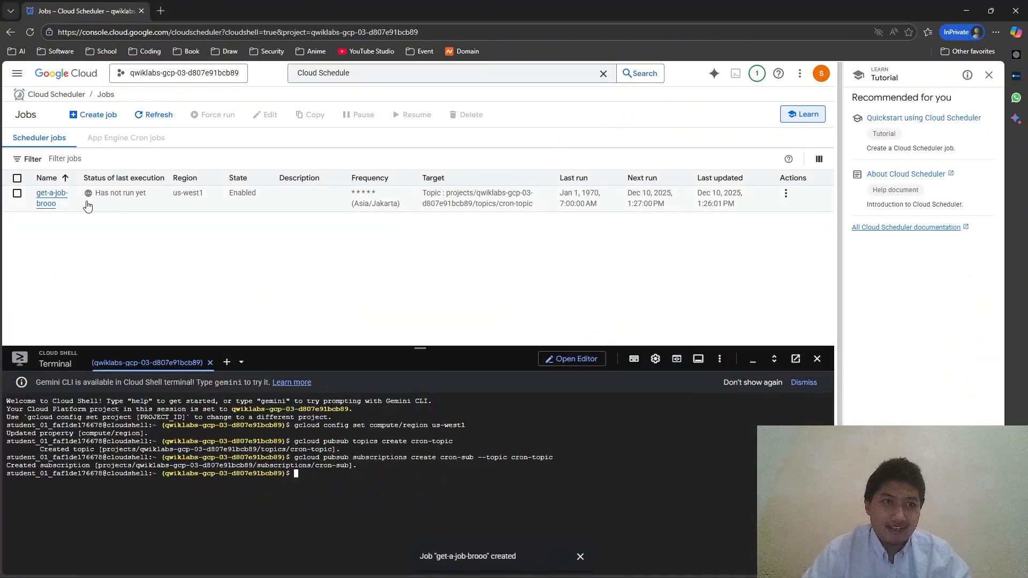
key("ctrl+v")
key("alt+Tab")
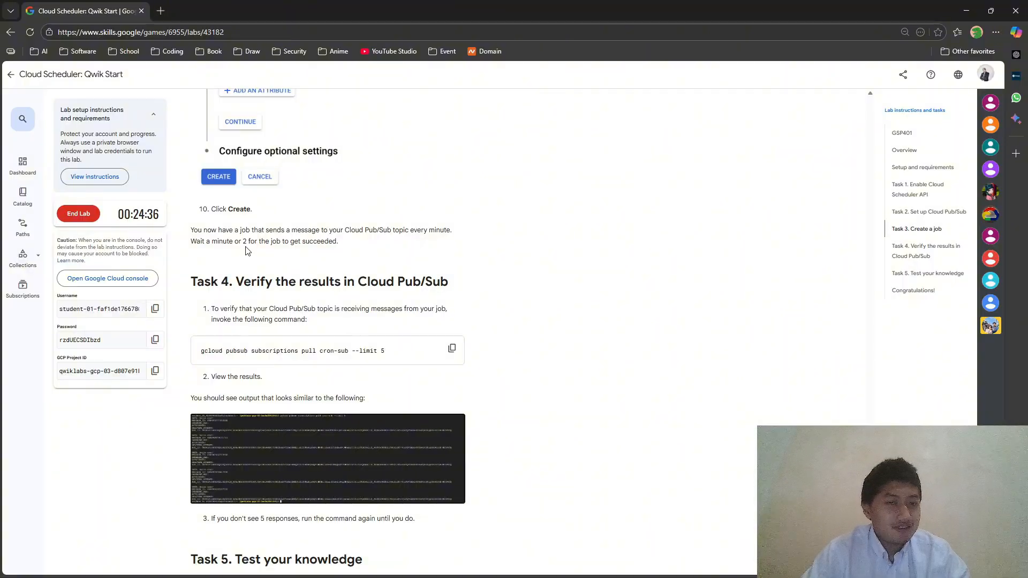
key("alt+Tab")
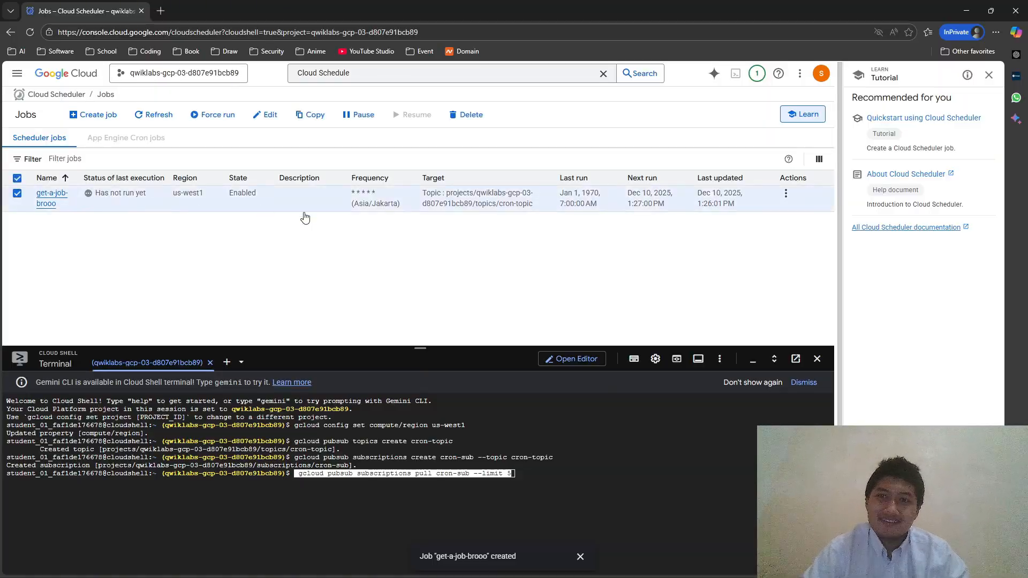
- Force run the get-a-job-brooo job and dismiss the confirmation notification
left_click(97, 201)
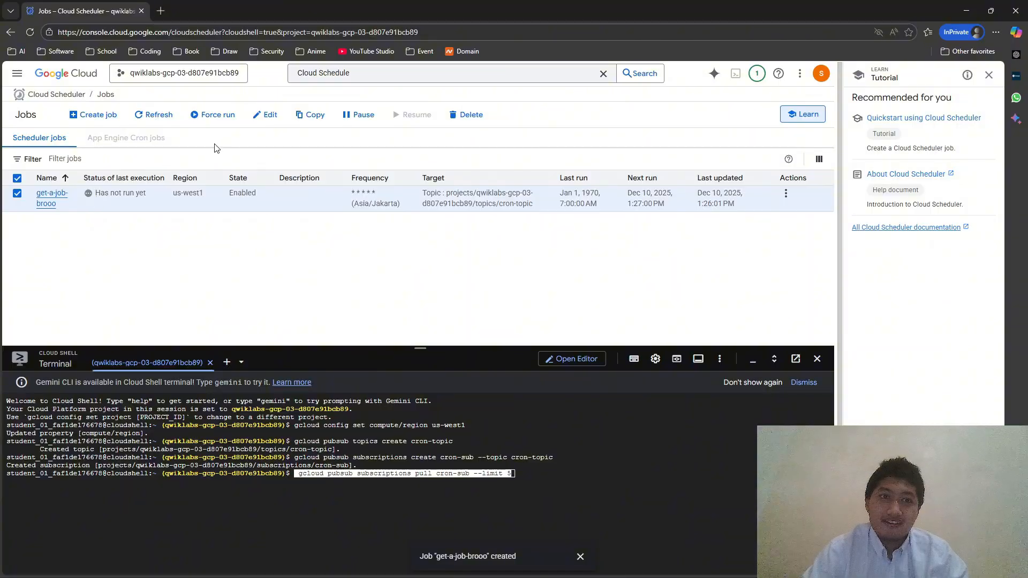
left_click(215, 115)
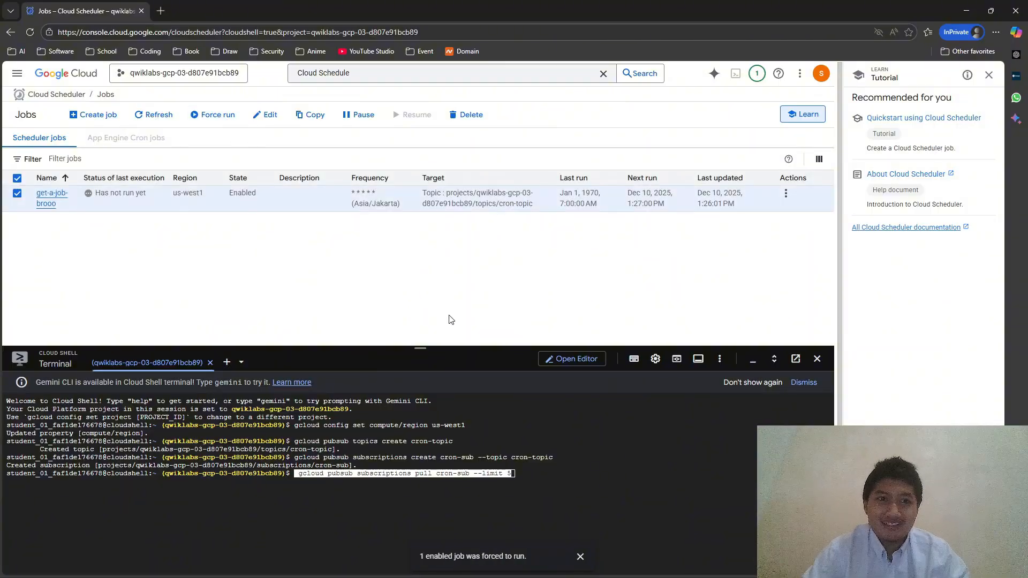
left_click(581, 557)
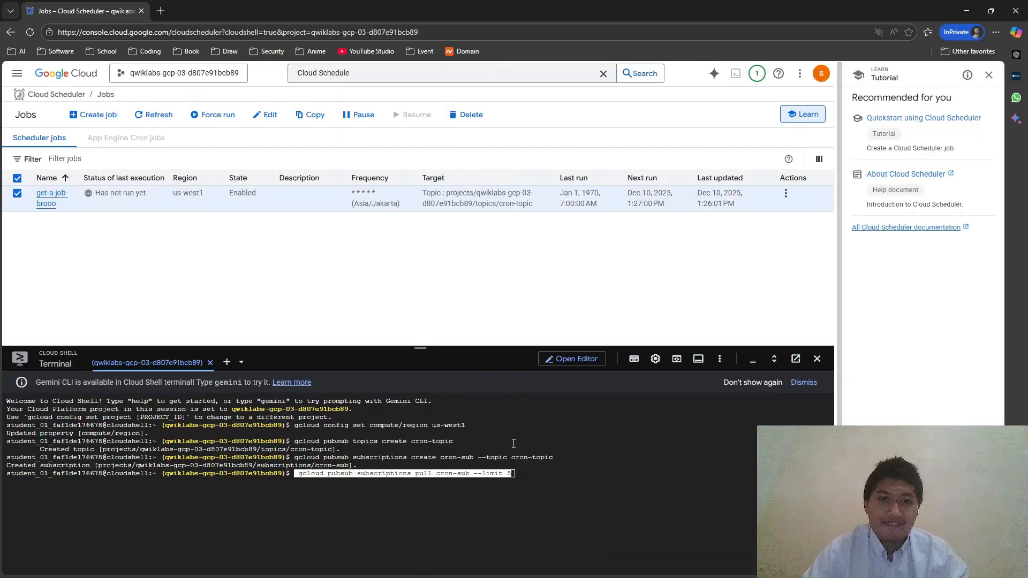
key("Left")
key("Left")
key("Left")
key("Left")
key("Left")
key("Left")
key("Left")
key("Left")
key("Left")
key("Left")
key("Left")
key("Left")
key("Left")
key("Left")
key("Left")
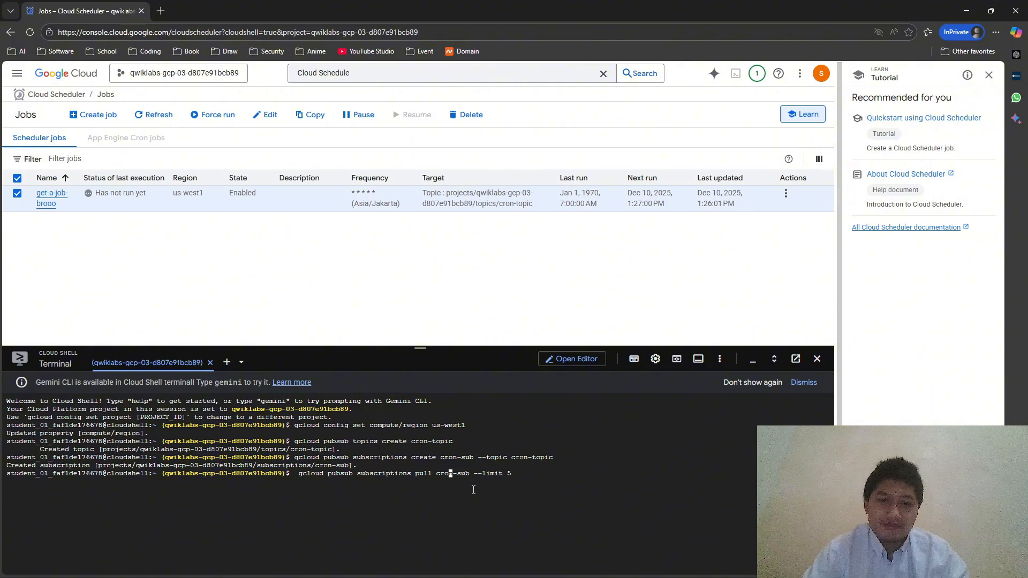
- Answer True to the Task 5 knowledge question in the lab instructions
key("alt+Tab")
key("Tab")
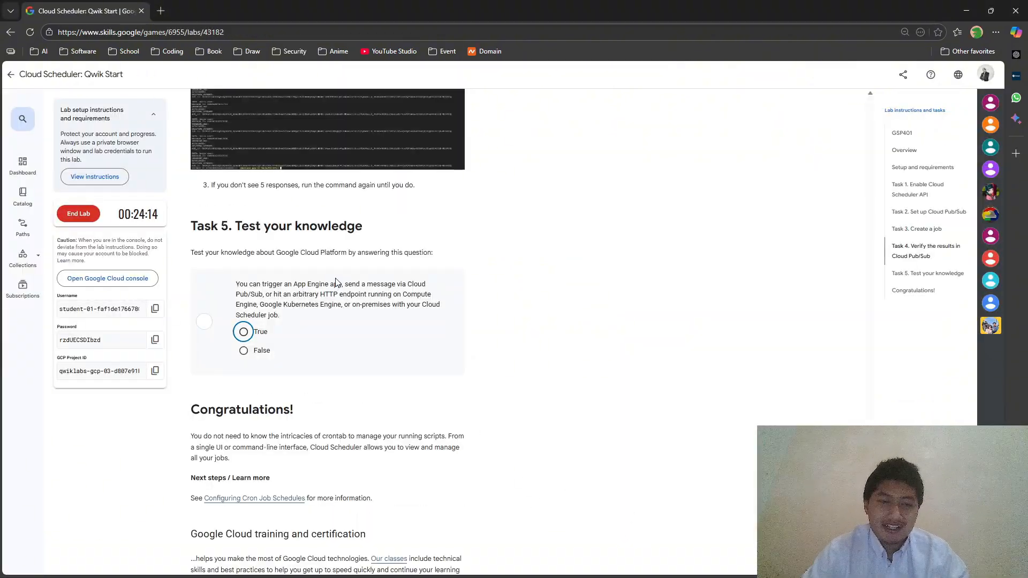
key("alt+Tab")
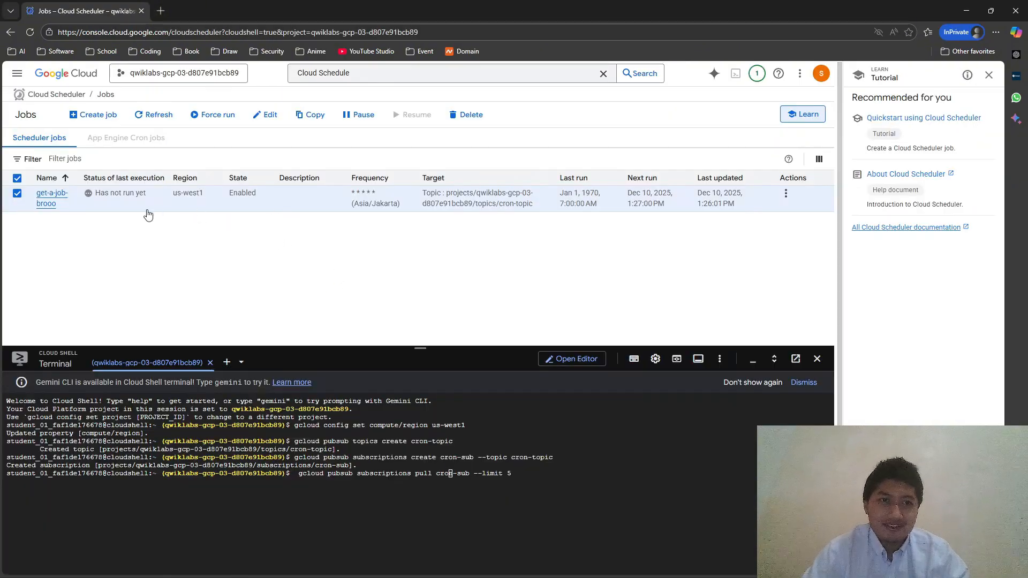
key("alt+Tab")
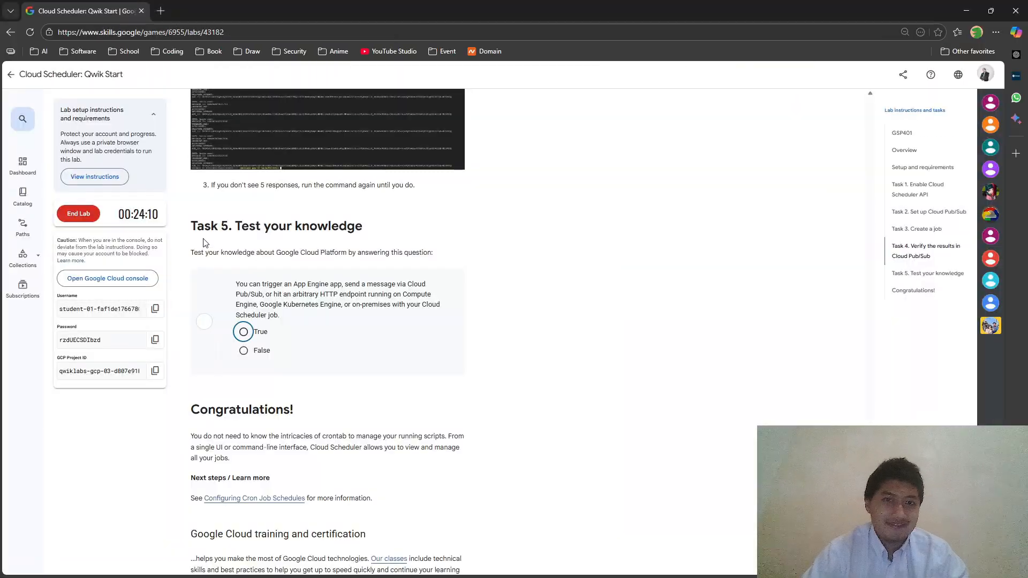
left_click(315, 342)
scroll(281, 379, "up", 5)
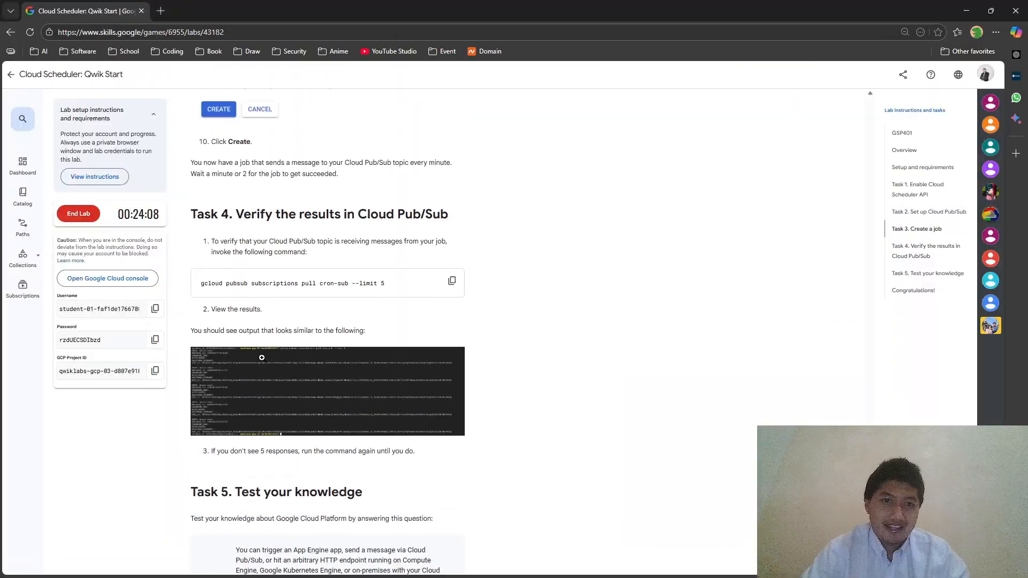
scroll(281, 379, "down", 3)
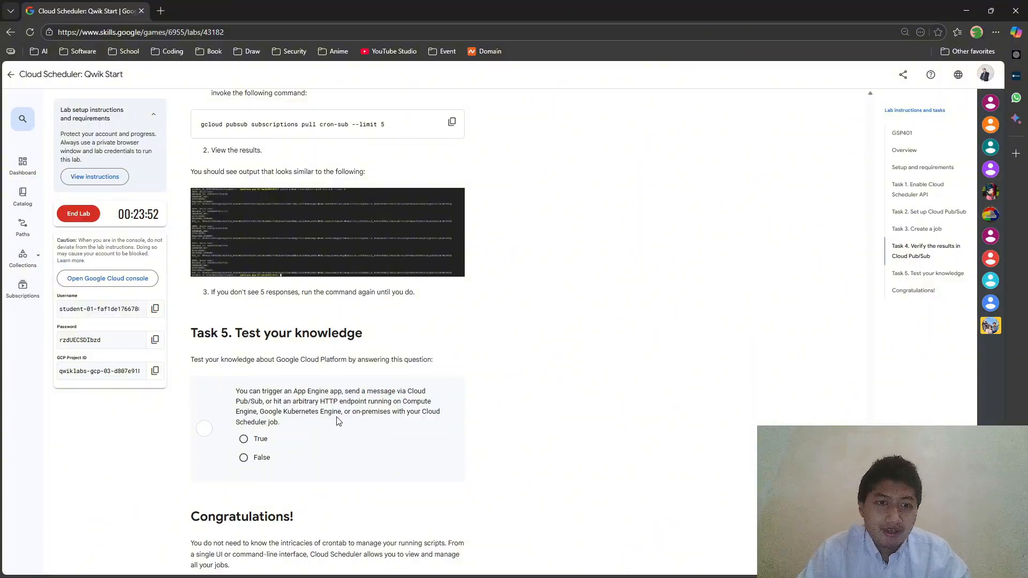
left_click(255, 440)
scroll(355, 431, "down", 4)
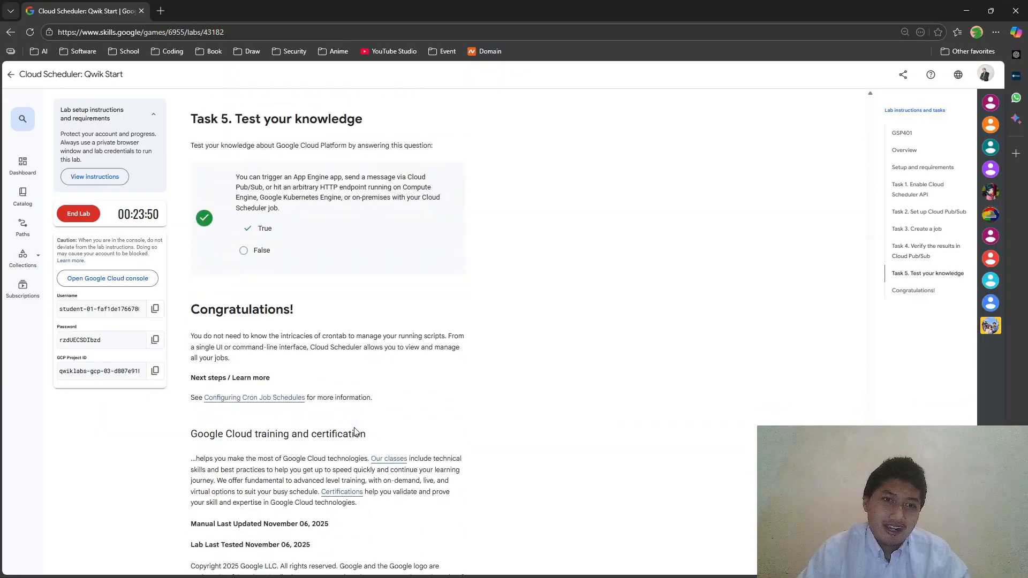
scroll(355, 431, "up", 2)
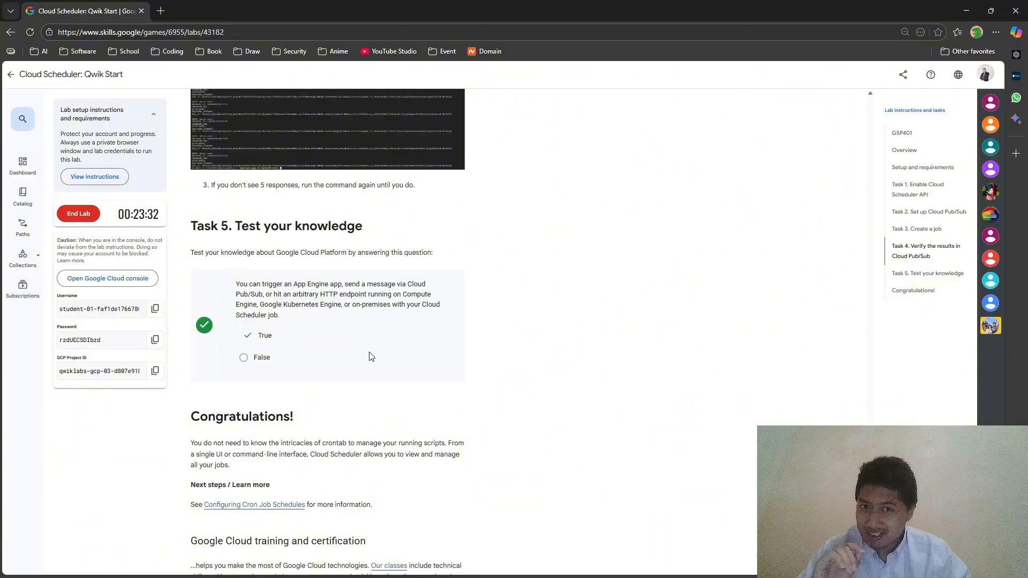
- Deselect the get-a-job-brooo job and review the lab instructions
key("alt+Tab")
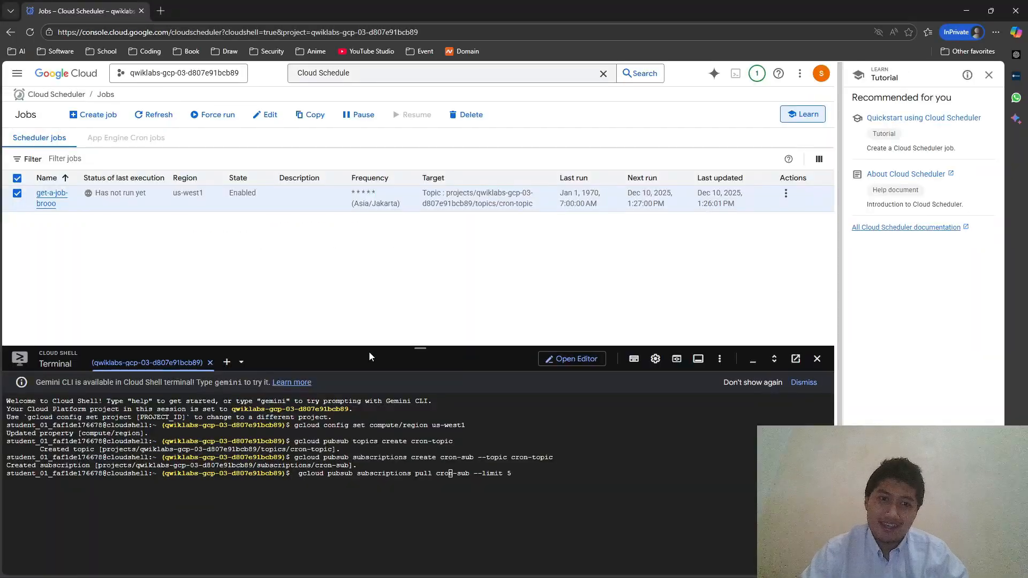
left_click(127, 205)
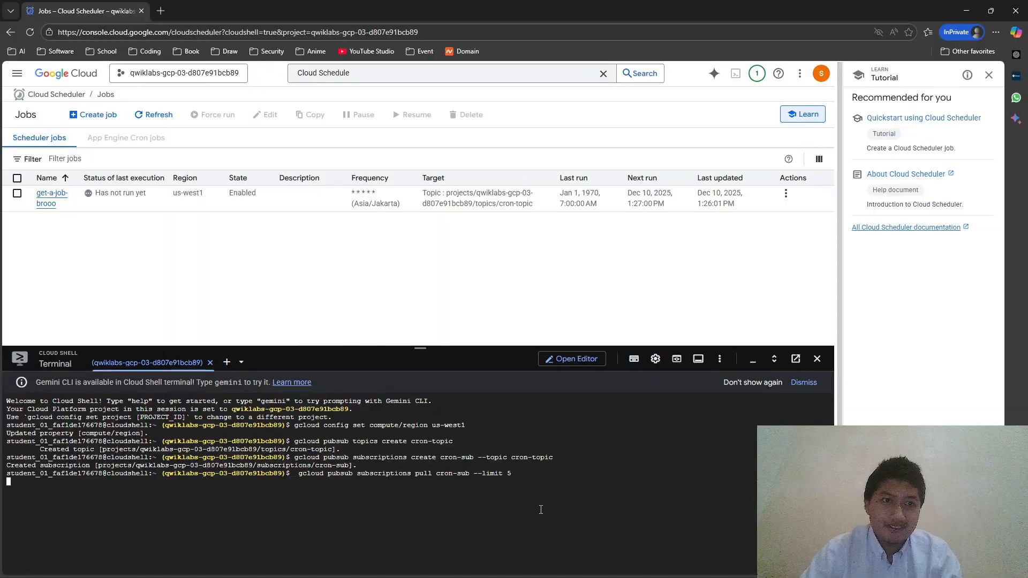
key("alt+Tab")
scroll(394, 277, "up", 10)
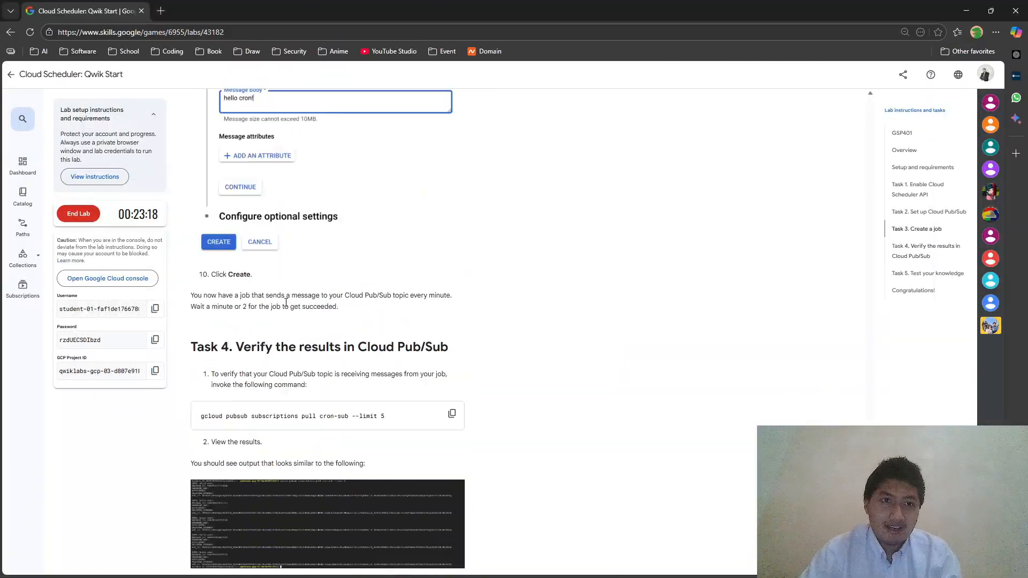
scroll(234, 366, "down", 6)
scroll(236, 364, "down", 5)
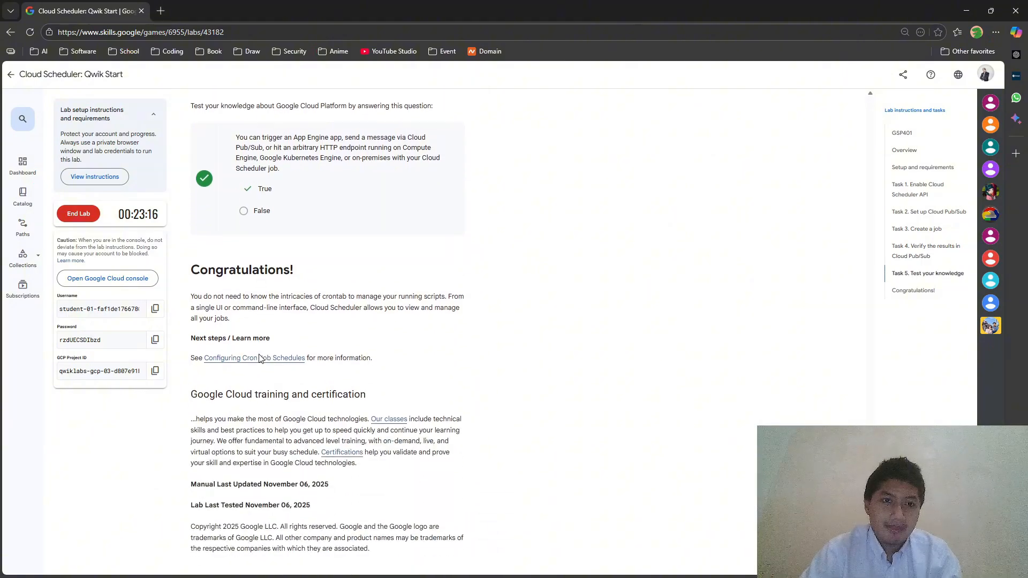
scroll(258, 355, "up", 15)
scroll(265, 356, "up", 7)
scroll(267, 356, "down", 9)
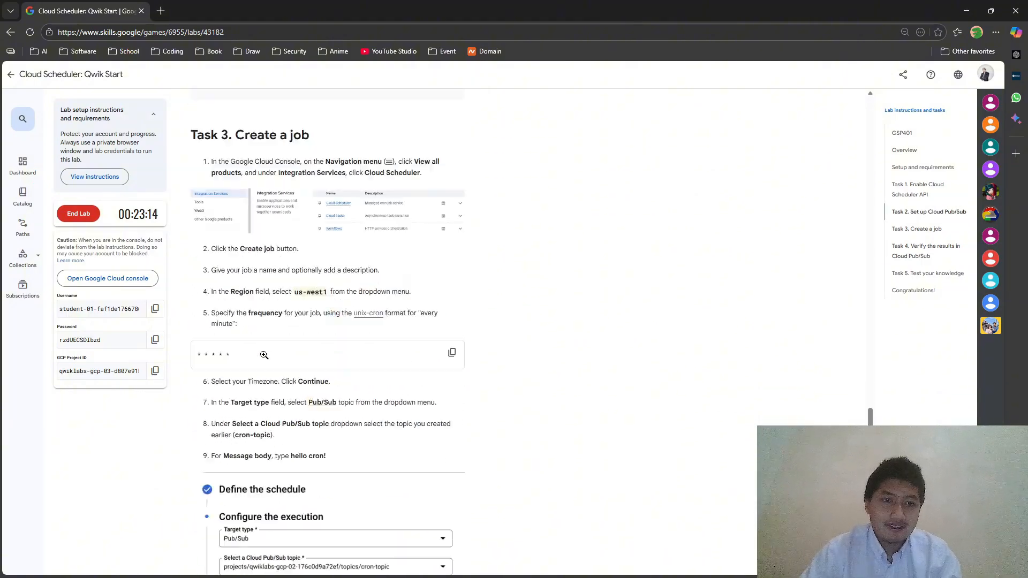
key("alt+Tab")
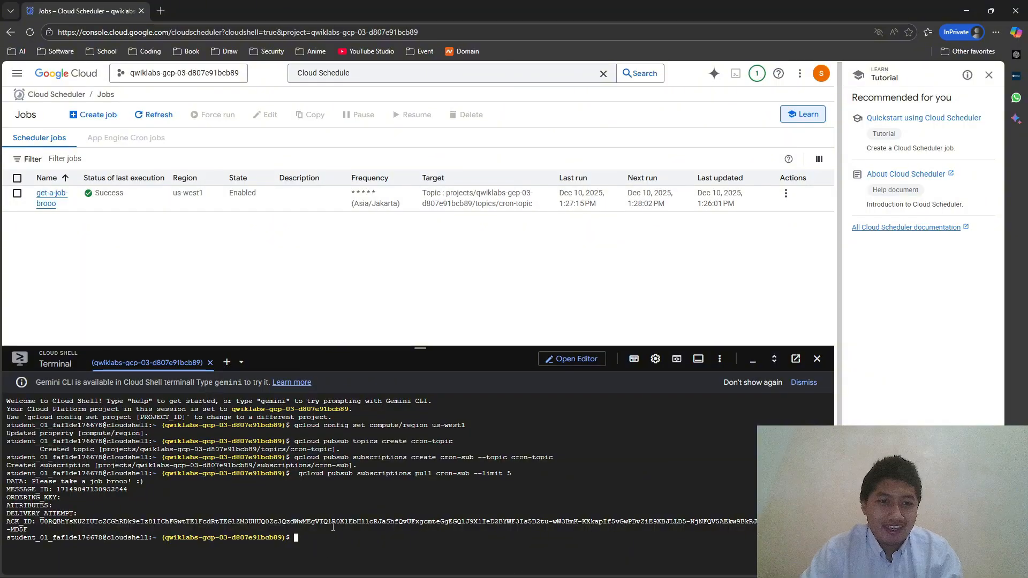
- Recall the previous cron-sub pull command in Cloud Shell, then clear it from the prompt
key("Up")
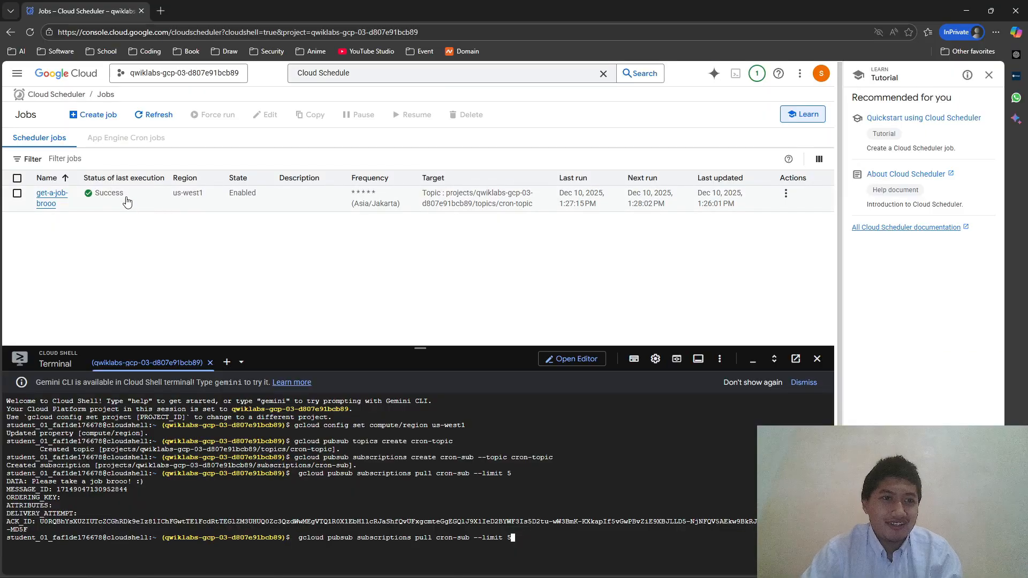
key("BackSpace")
key("BackSpace")
key("BackSpace")
key("BackSpace")
key("BackSpace")
key("BackSpace")
key("BackSpace")
key("BackSpace")
key("BackSpace")
key("BackSpace")
key("BackSpace")
key("BackSpace")
key("BackSpace")
key("BackSpace")
key("BackSpace")
key("BackSpace")
key("BackSpace")
key("BackSpace")
key("BackSpace")
key("BackSpace")
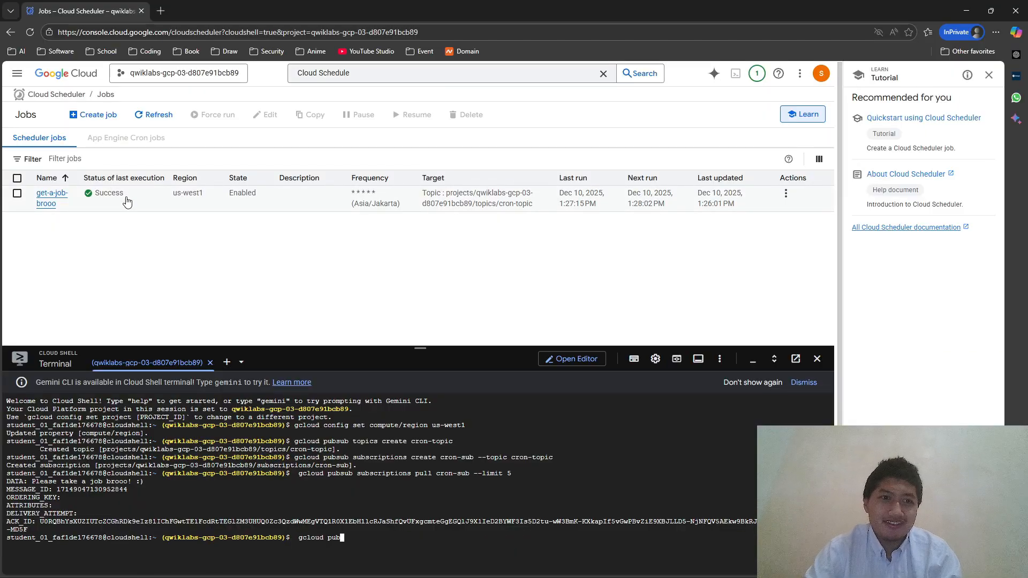
key("alt+Tab")
scroll(255, 306, "down", 15)
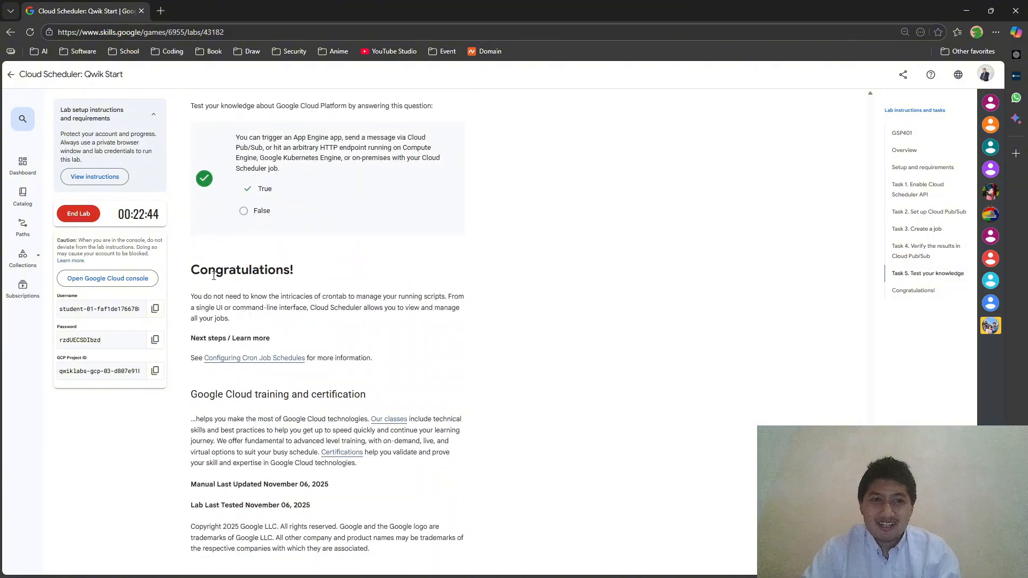
- End the Cloud Scheduler lab and submit a five-star rating
left_click(79, 214)
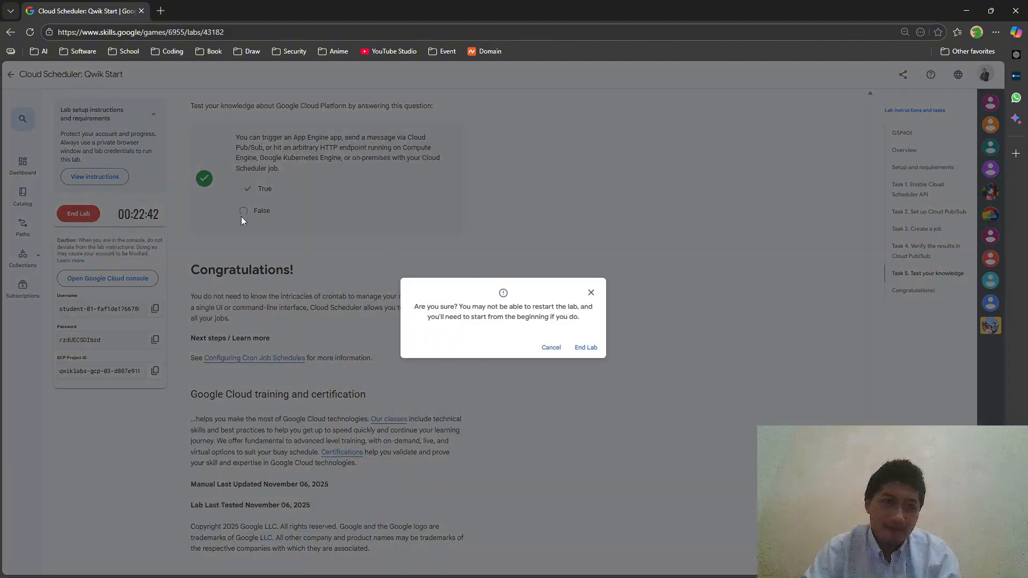
left_click(586, 348)
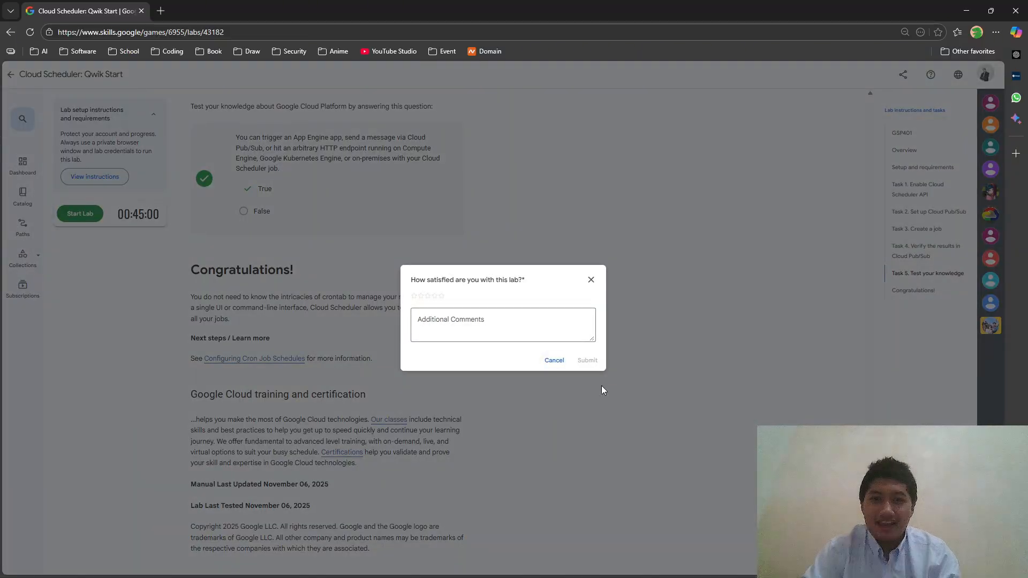
left_click(442, 297)
left_click(586, 361)
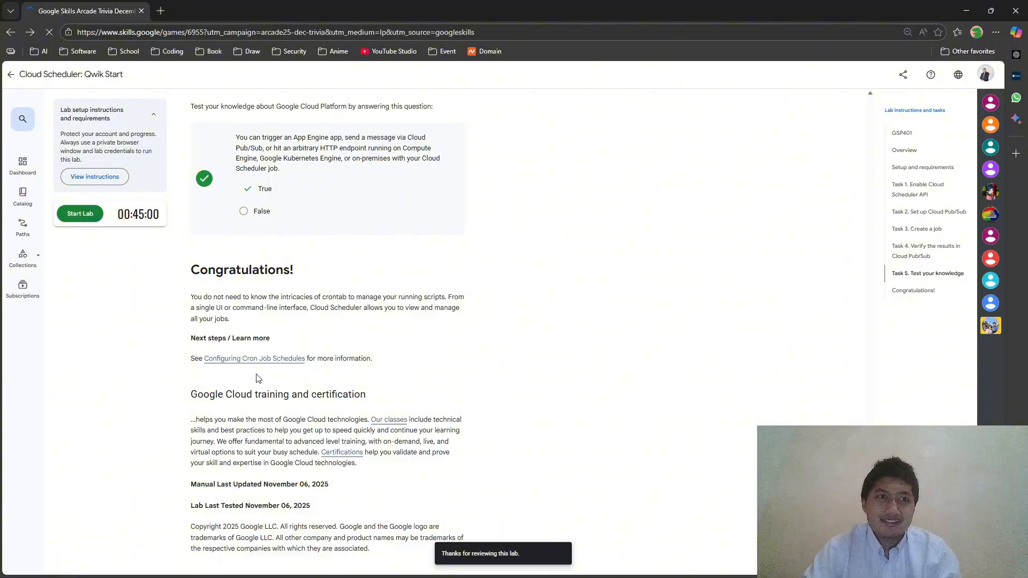
- Expand The Arcade Trivia December Week 2 module to confirm the lab is completed
scroll(390, 395, "down", 2)
left_click(629, 371)
scroll(596, 402, "down", 5)
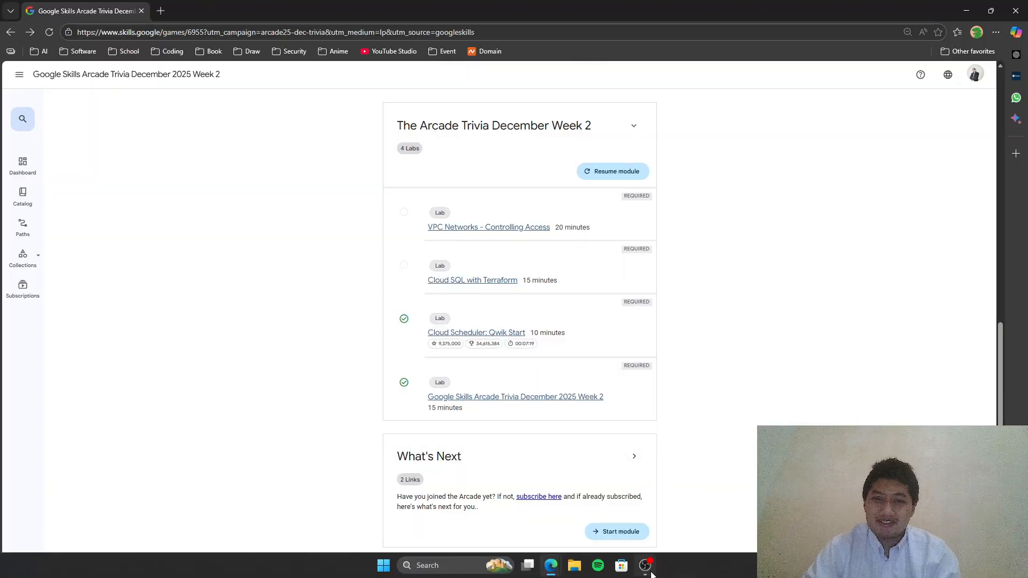
left_click(646, 565)
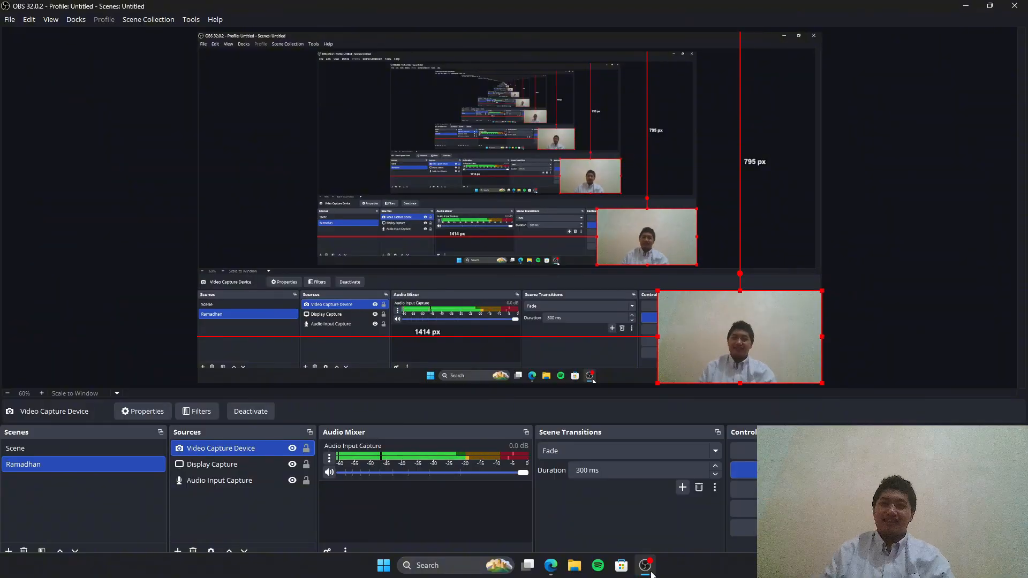